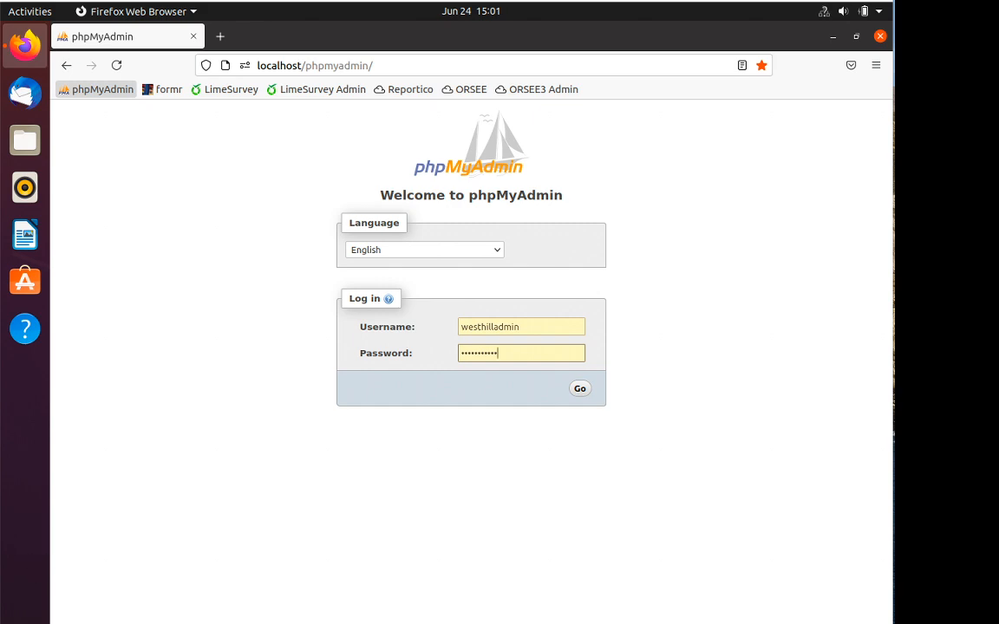
Open a terminal and start the MySQL monitor with sudo mysql -u root, entering the sudo password
{"action": "key", "text": "super+a"}
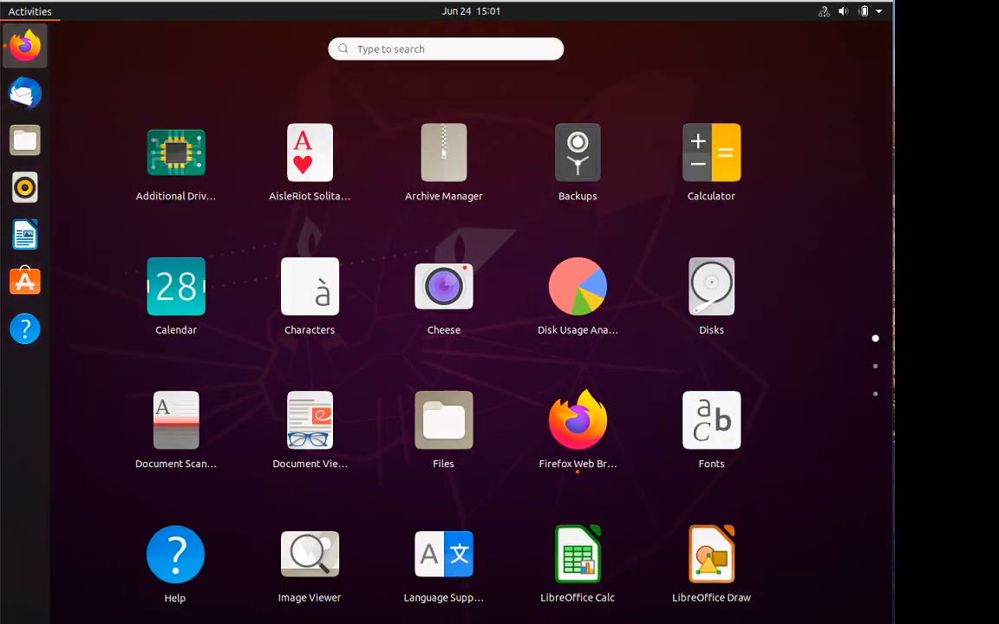
{"action": "type", "text": "ter"}
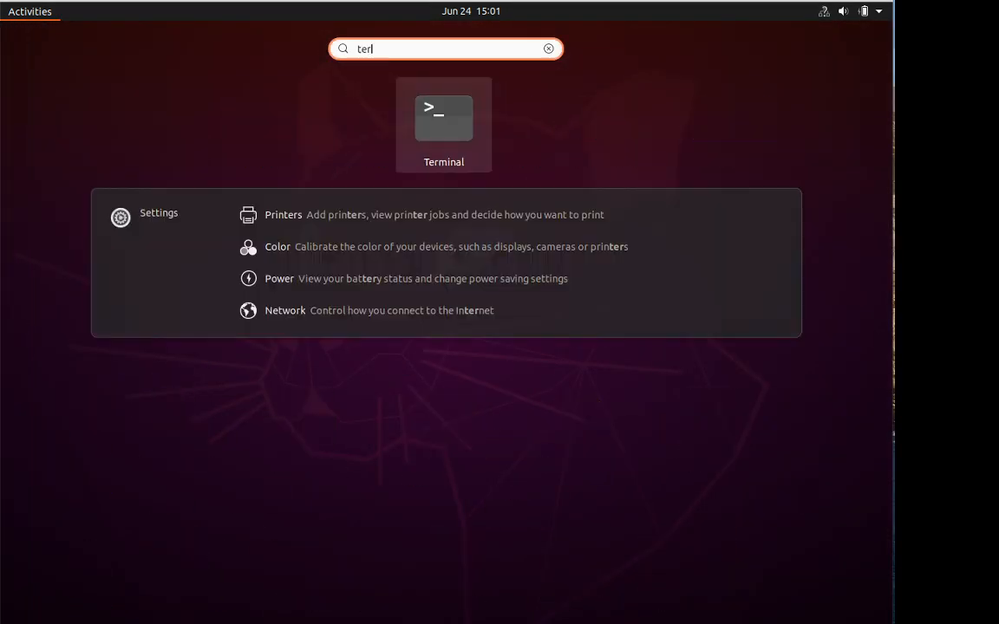
{"action": "key", "text": "super"}
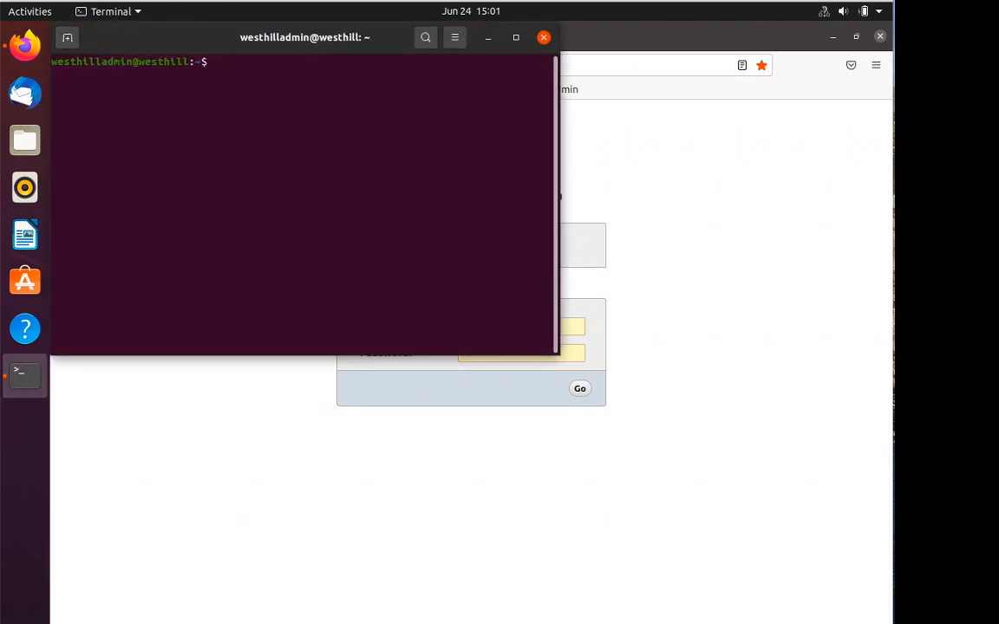
{"action": "type", "text": "sudo mysql -u root"}
{"action": "key", "text": "Return"}
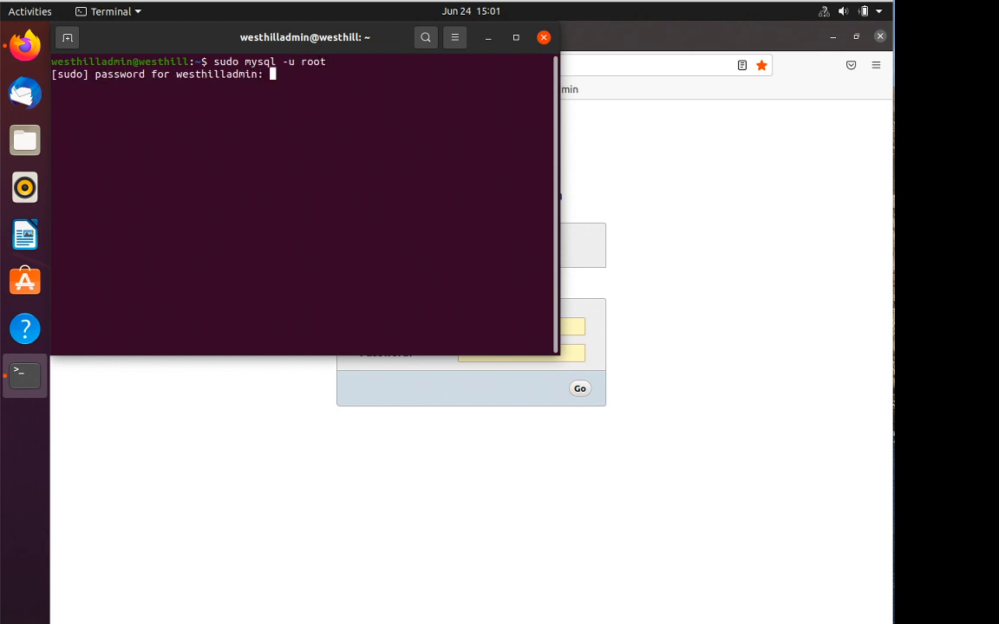
{"action": "key", "text": "Return"}
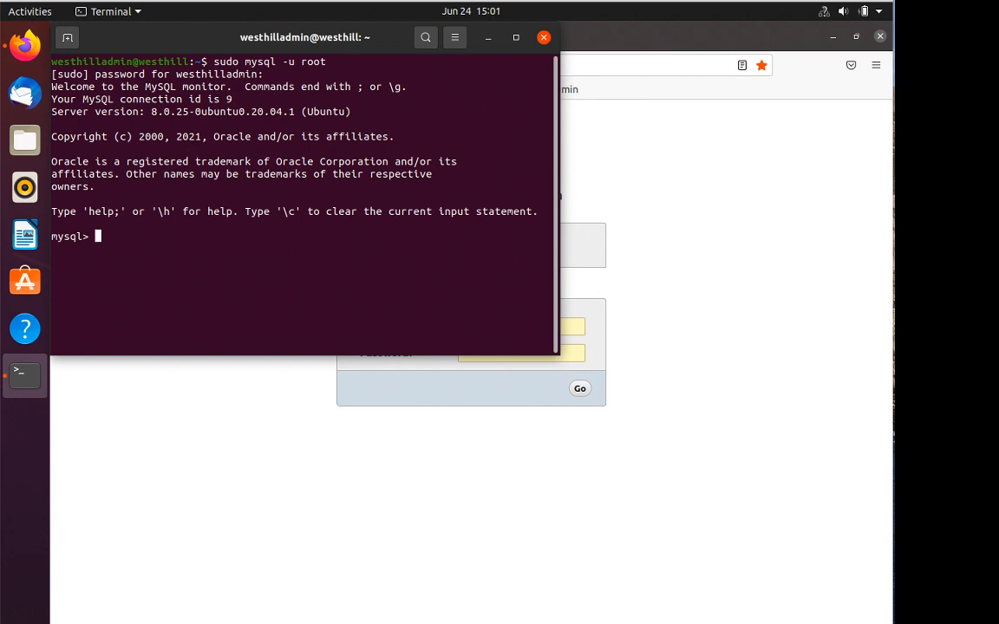
List the databases in MySQL with show databases; and select the limesurvey database with use limesurvey;
{"action": "type", "text": "show databases;"}
{"action": "key", "text": "Return"}
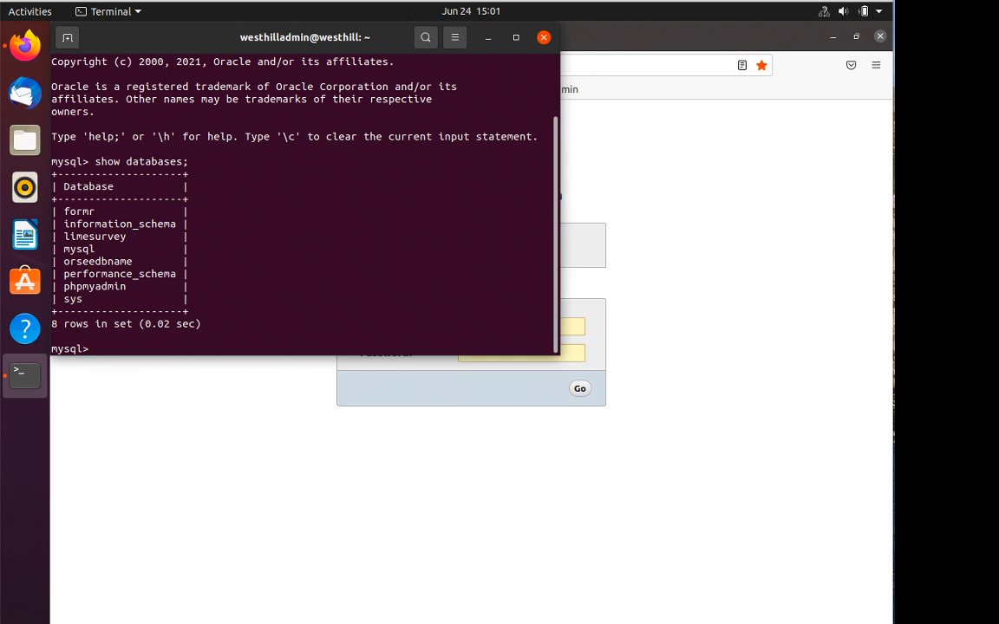
{"action": "type", "text": "use limesurvey;"}
{"action": "key", "text": "Return"}
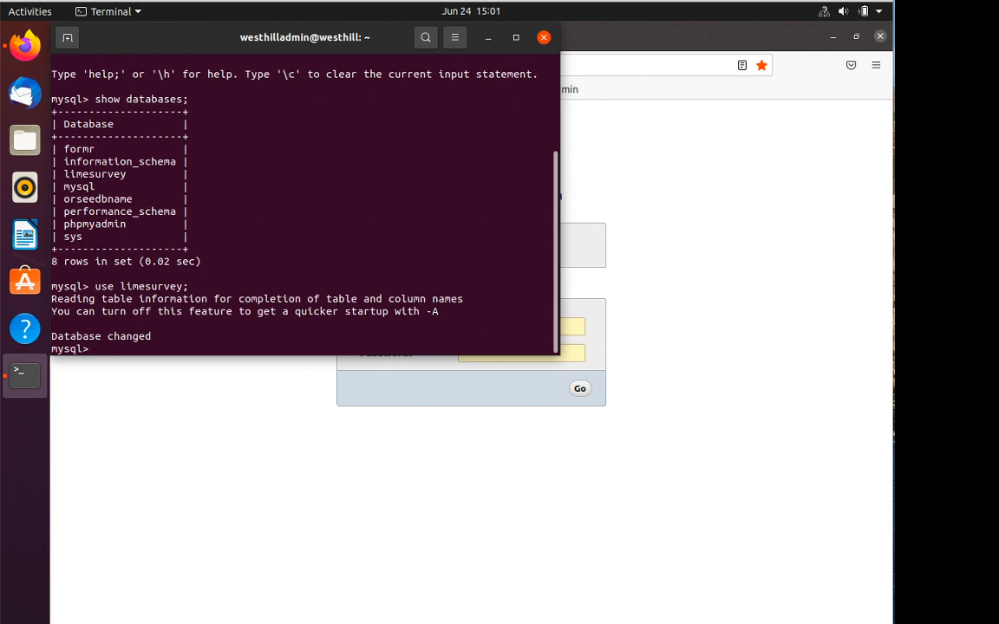
List the limesurvey tables with show tables; and retrieve every record with select * from lime_users;
{"action": "type", "text": "show a"}
{"action": "key", "text": "BackSpace"}
{"action": "type", "text": "tables;"}
{"action": "key", "text": "Return"}
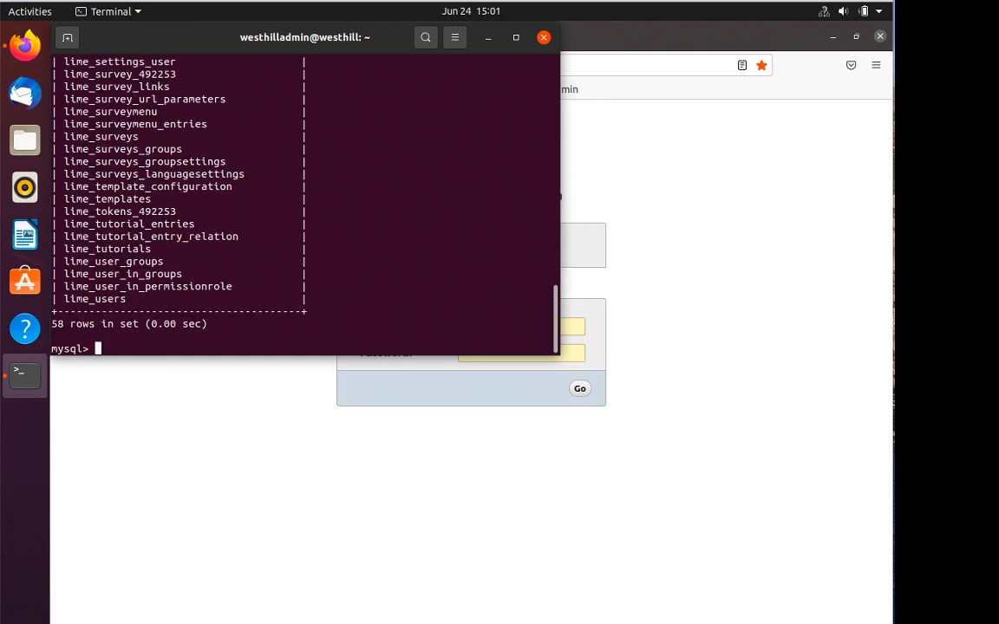
{"action": "type", "text": "select * from lime"}
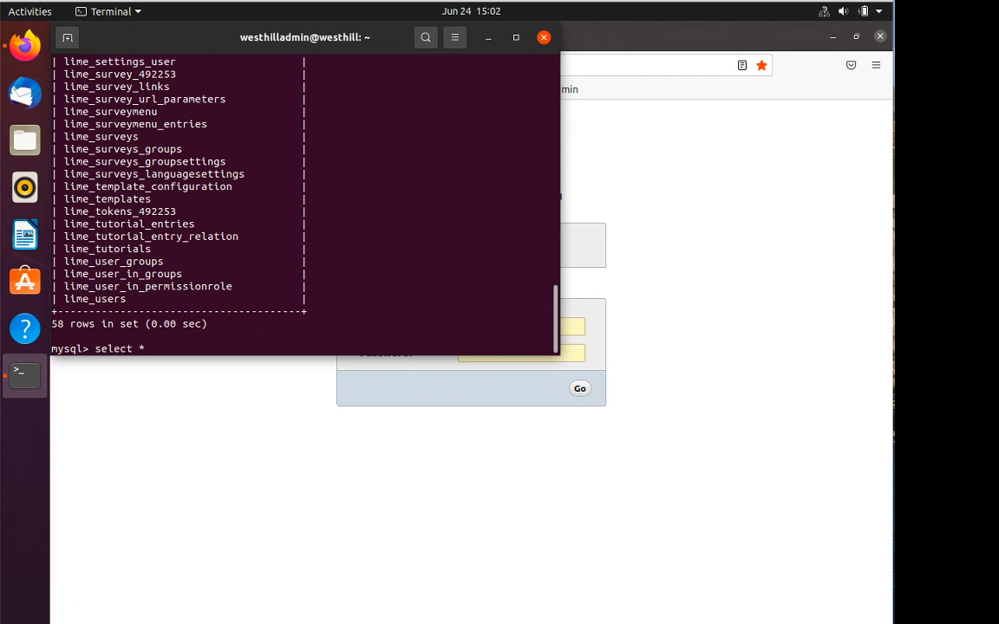
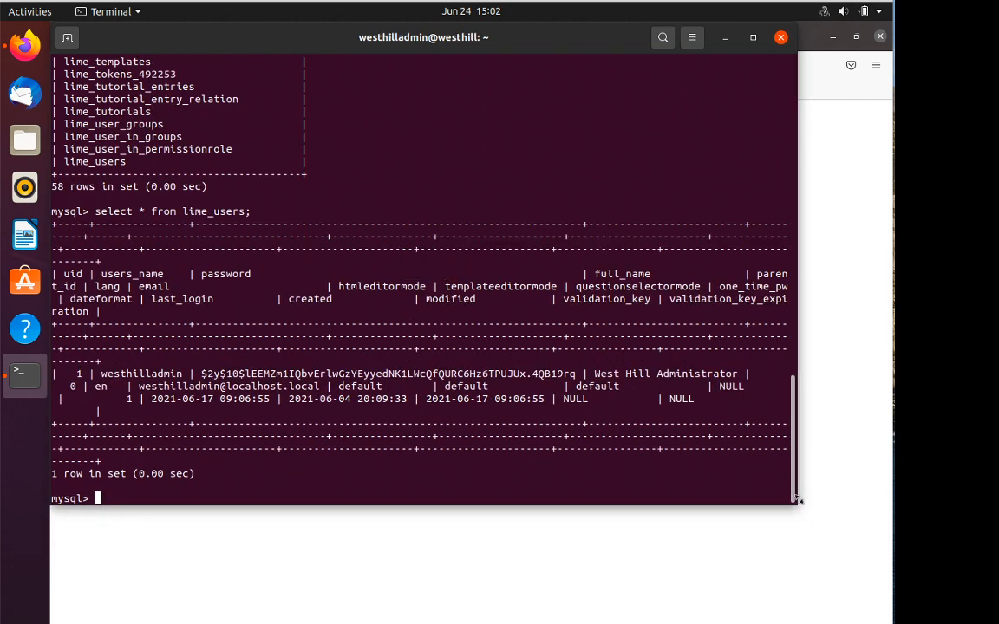
Switch to Firefox, log in to phpMyAdmin with the filled-in credentials, and compare its database list with the terminal's list
{"action": "left_click", "coordinate": [713, 553]}
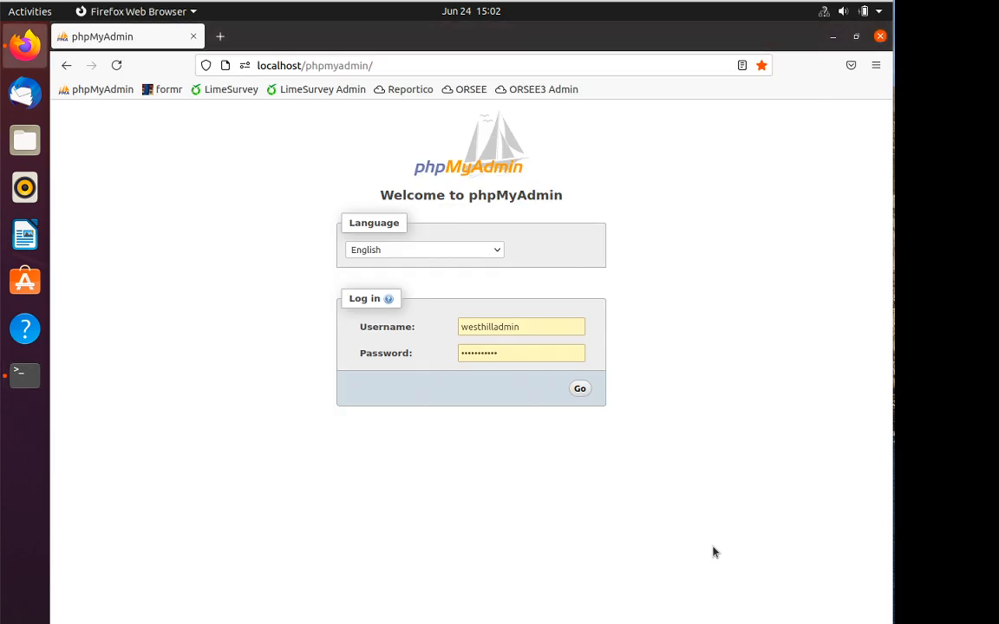
{"action": "left_click", "coordinate": [580, 390]}
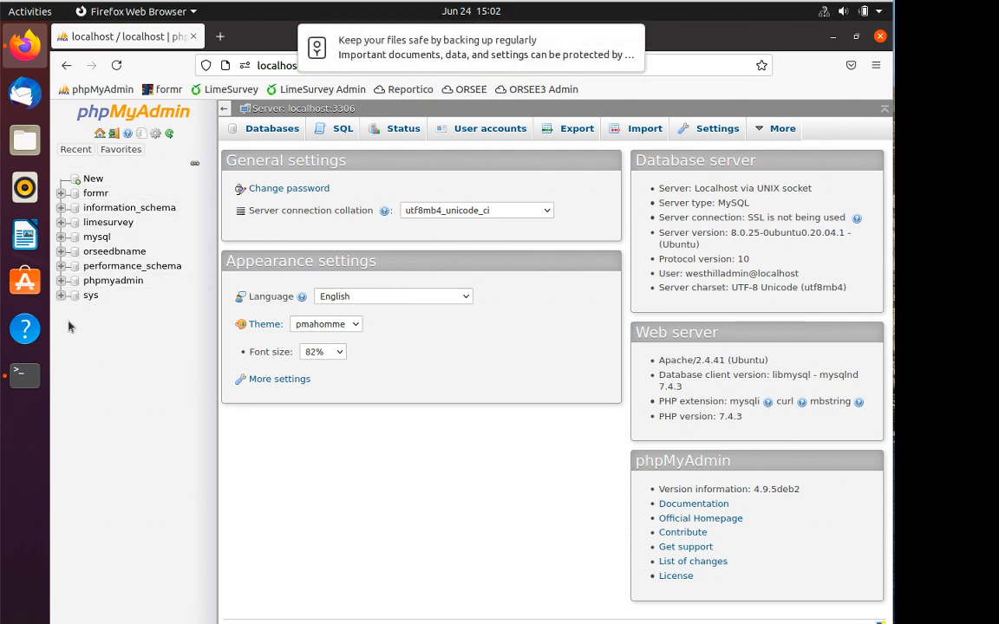
{"action": "left_click", "coordinate": [25, 373]}
{"action": "scroll", "coordinate": [217, 255], "scroll_direction": "up", "scroll_amount": 20}
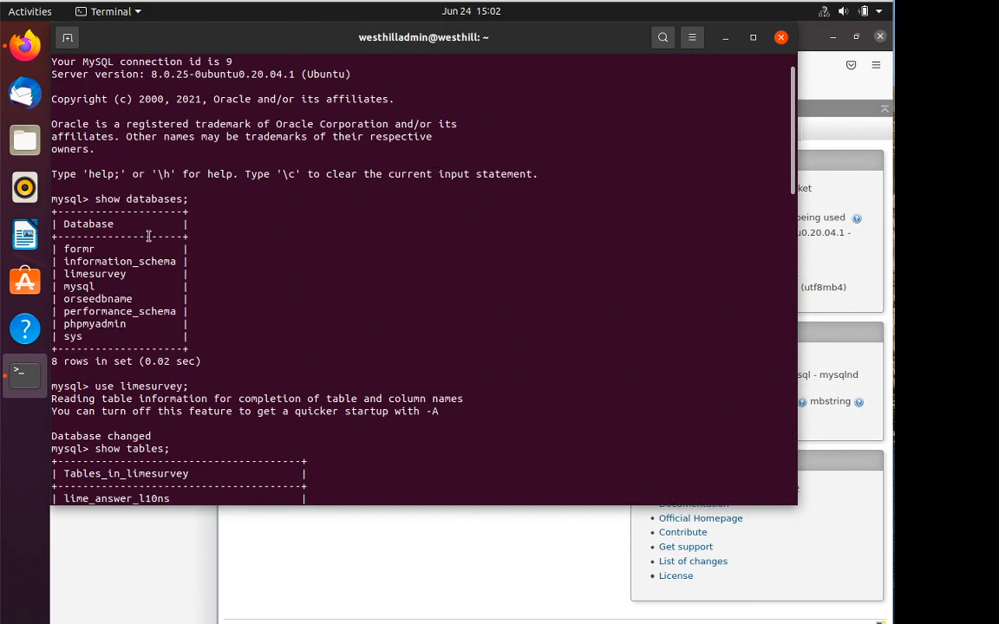
{"action": "left_click", "coordinate": [165, 533]}
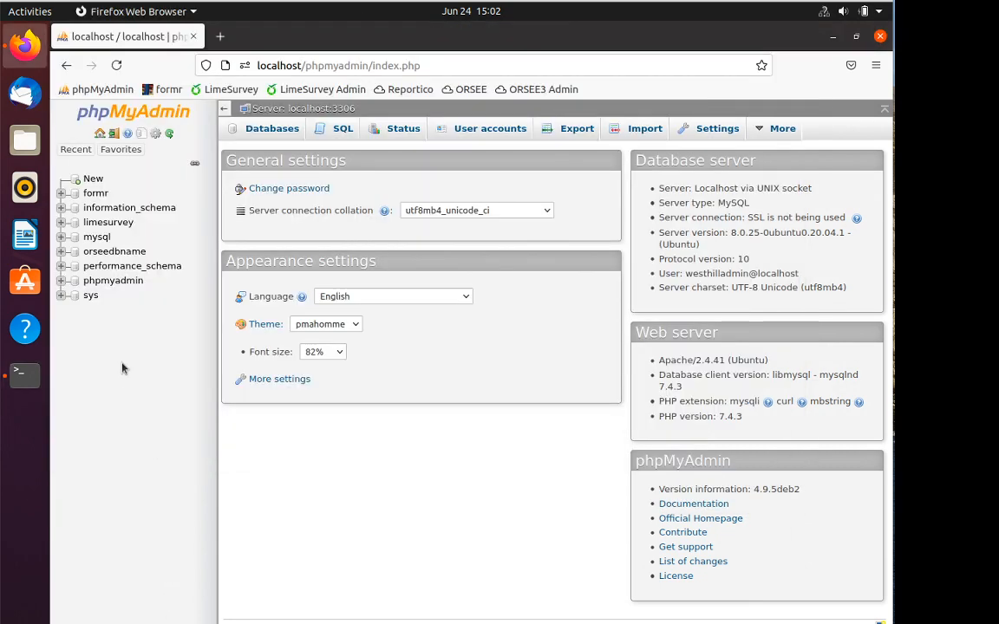
Open the limesurvey database in phpMyAdmin and browse the lime_users table from the second page of its table list
{"action": "left_click", "coordinate": [108, 223]}
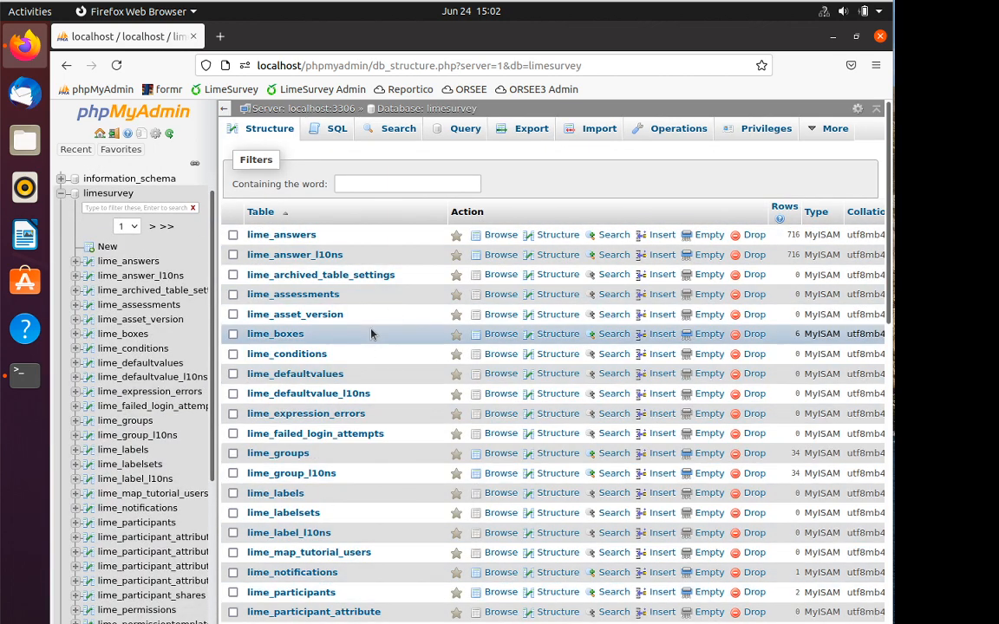
{"action": "scroll", "coordinate": [141, 469], "scroll_direction": "down", "scroll_amount": 8}
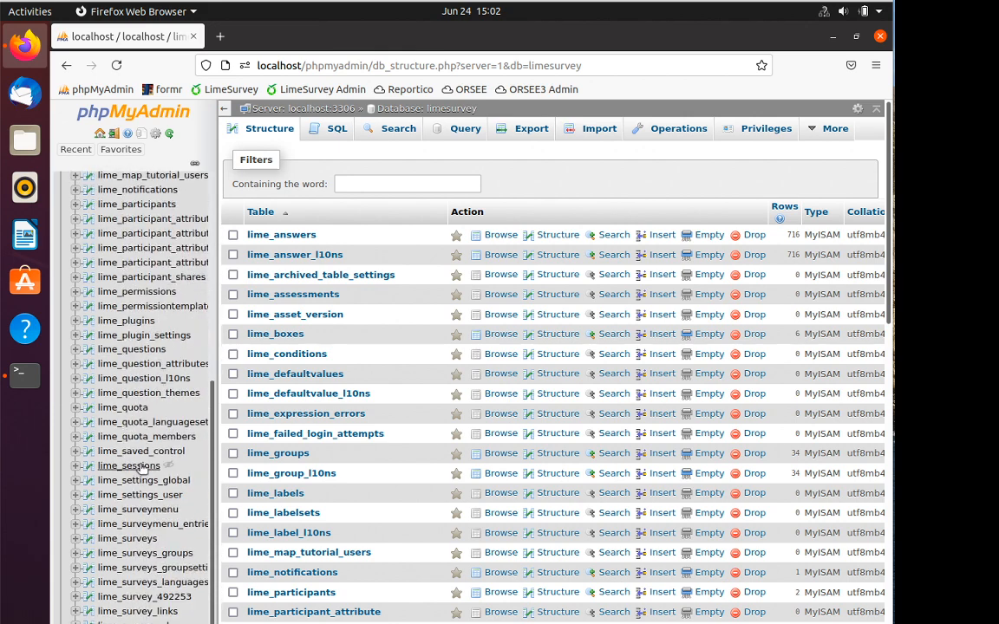
{"action": "scroll", "coordinate": [142, 469], "scroll_direction": "up", "scroll_amount": 10}
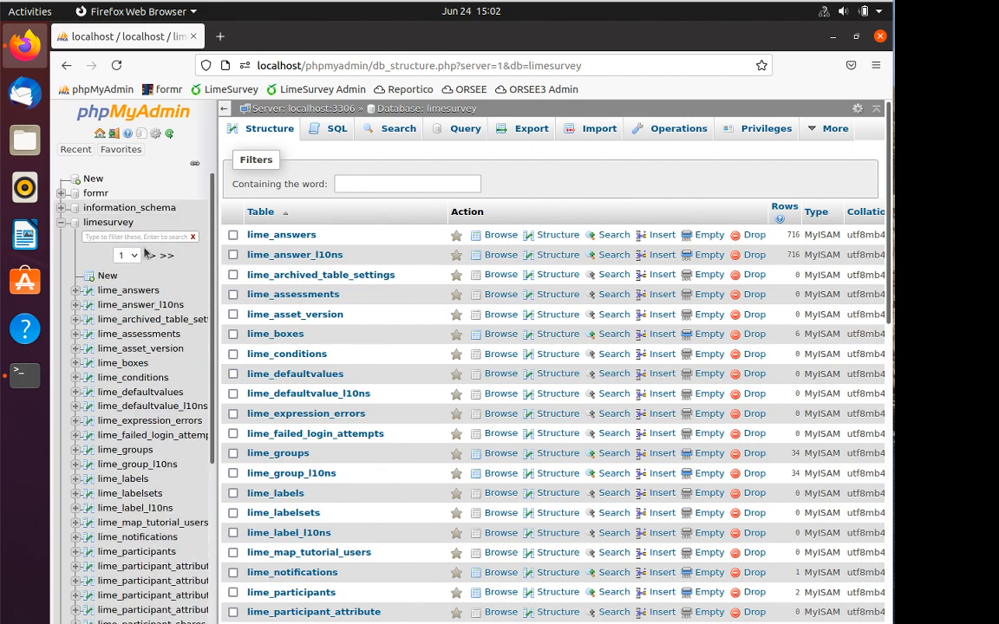
{"action": "left_click", "coordinate": [155, 256]}
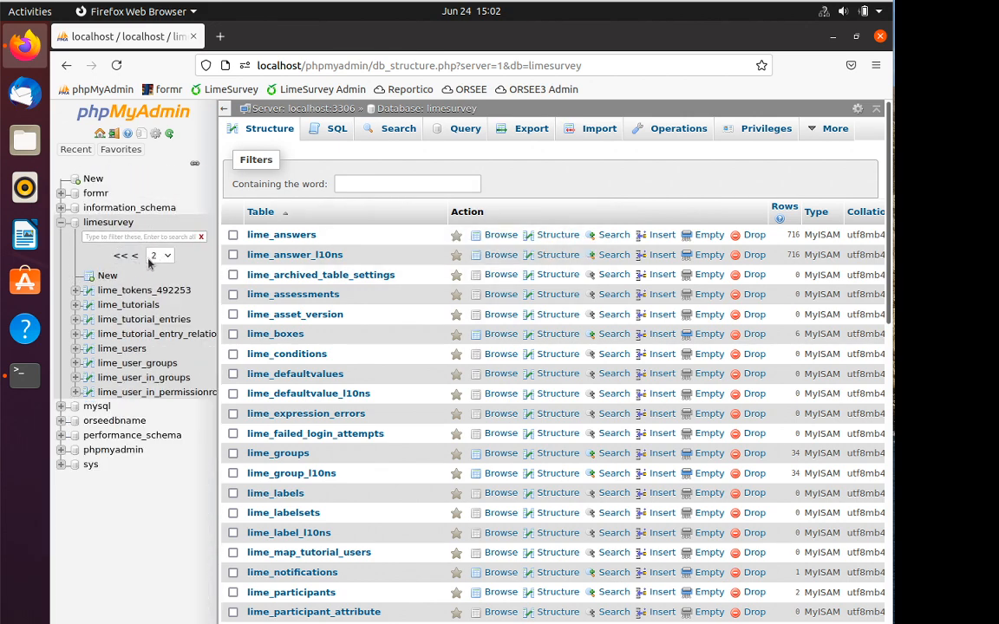
{"action": "left_click", "coordinate": [128, 349]}
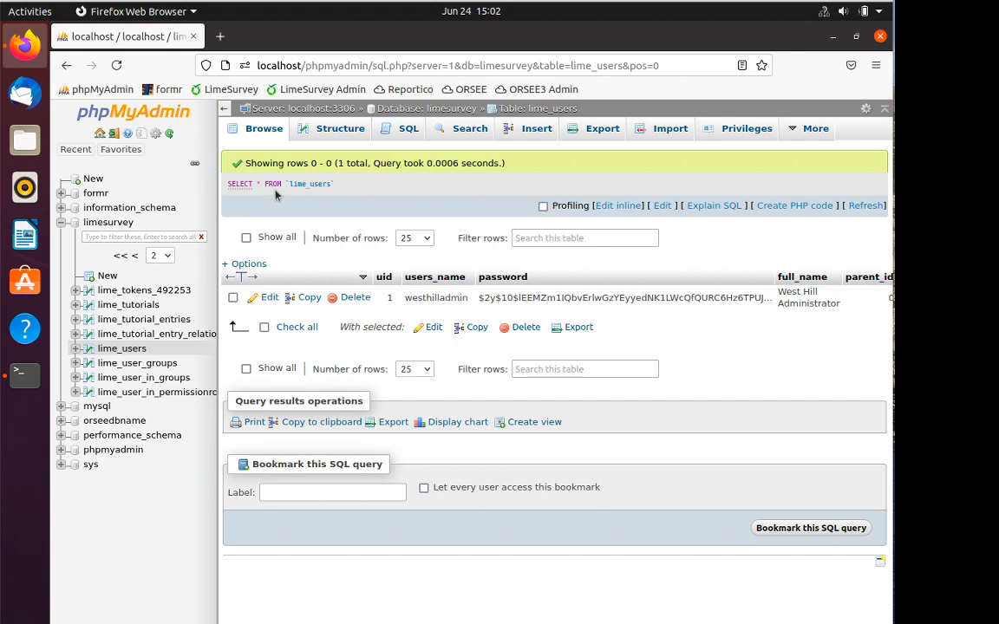
Compare the terminal's table list and lime_users query output with all the columns of the lime_users record in phpMyAdmin
{"action": "left_click", "coordinate": [26, 373]}
{"action": "scroll", "coordinate": [197, 387], "scroll_direction": "down", "scroll_amount": 6}
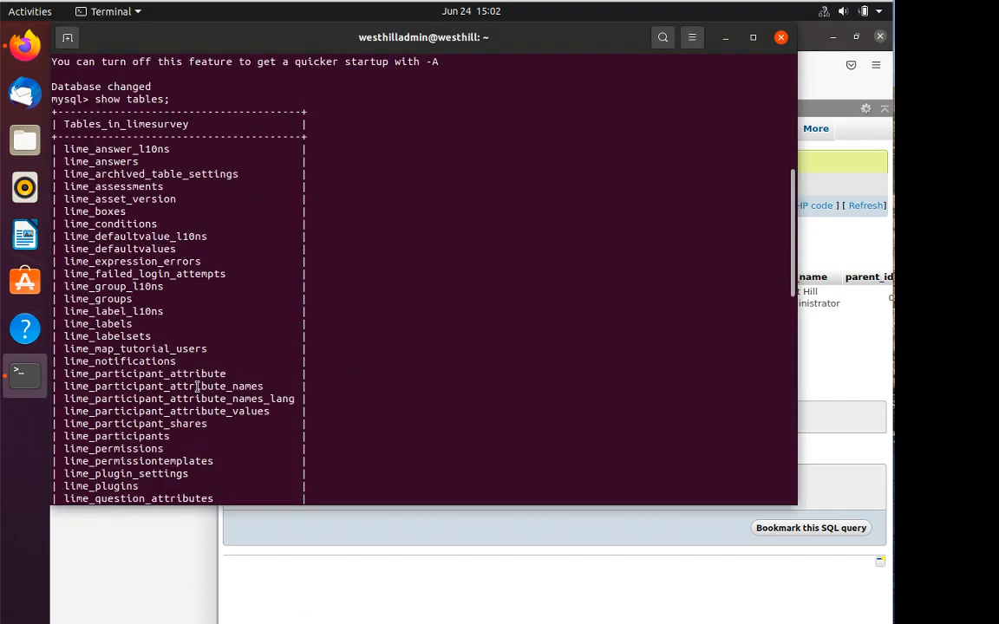
{"action": "scroll", "coordinate": [199, 389], "scroll_direction": "down", "scroll_amount": 15}
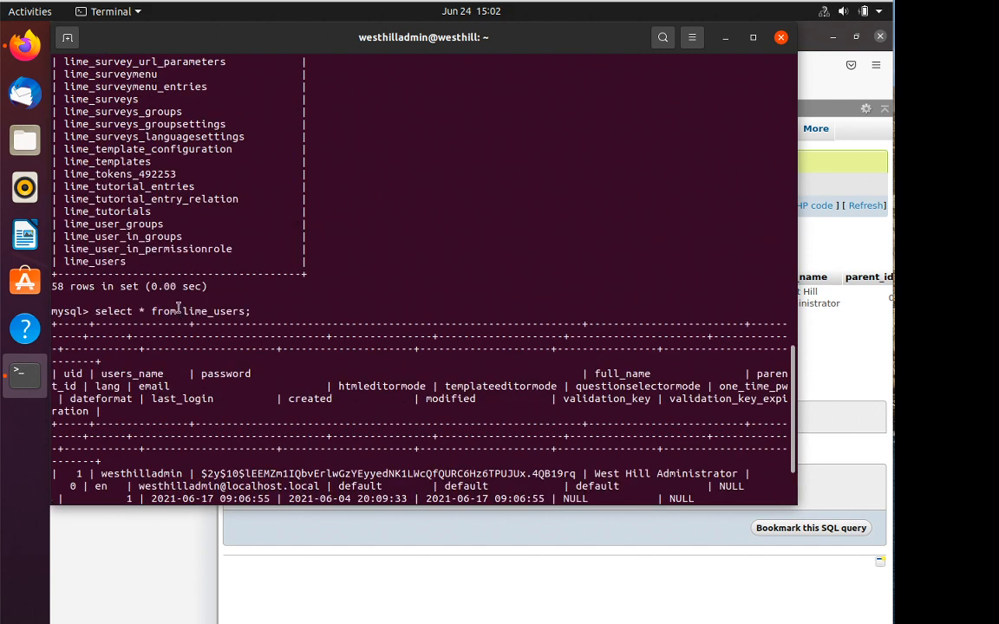
{"action": "scroll", "coordinate": [94, 353], "scroll_direction": "down", "scroll_amount": 3}
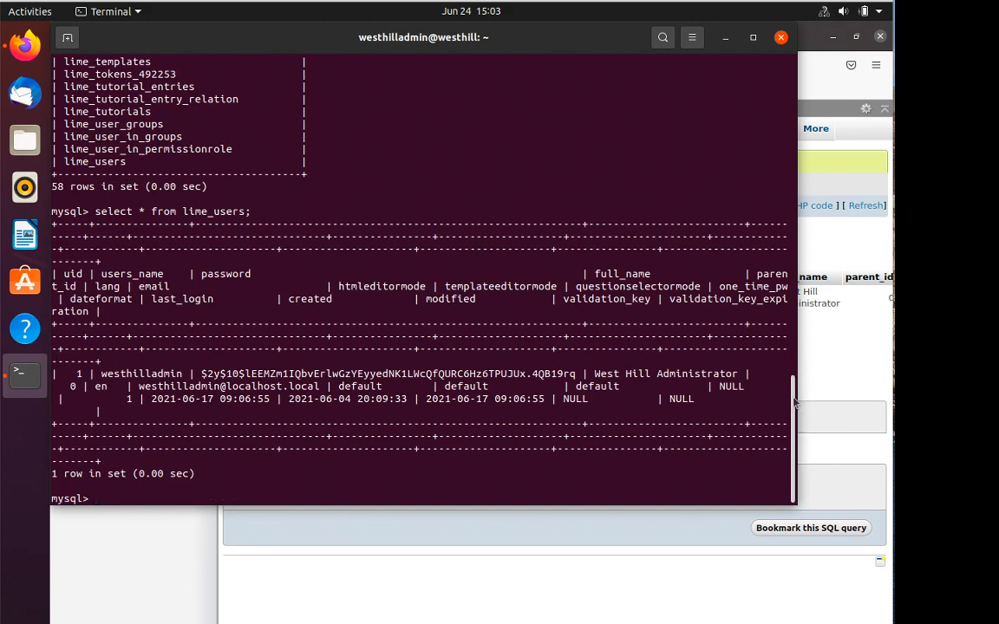
{"action": "left_click", "coordinate": [833, 365]}
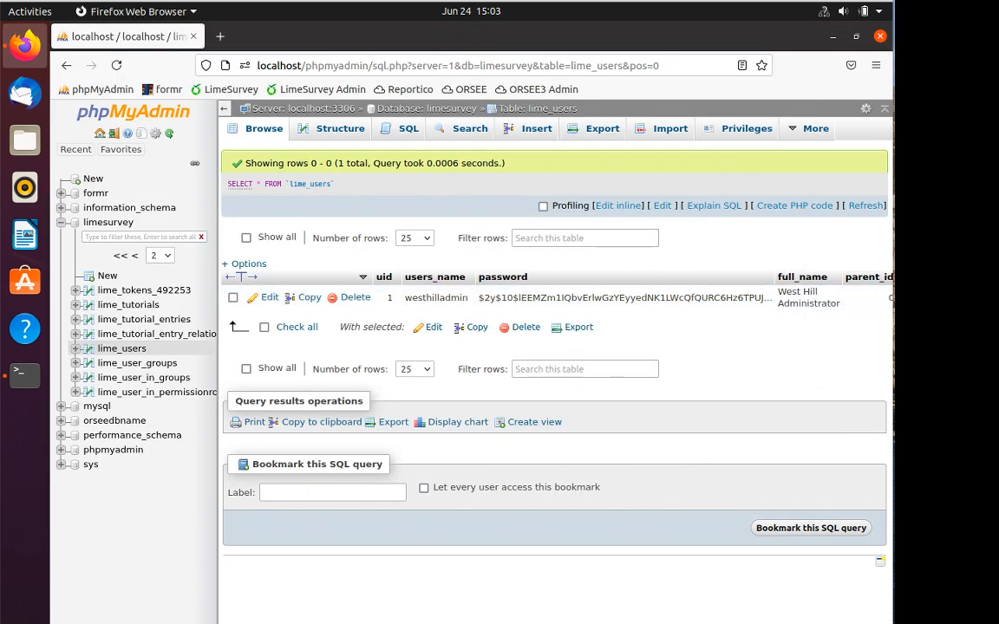
{"action": "scroll", "coordinate": [555, 347], "scroll_direction": "right", "scroll_amount": 10}
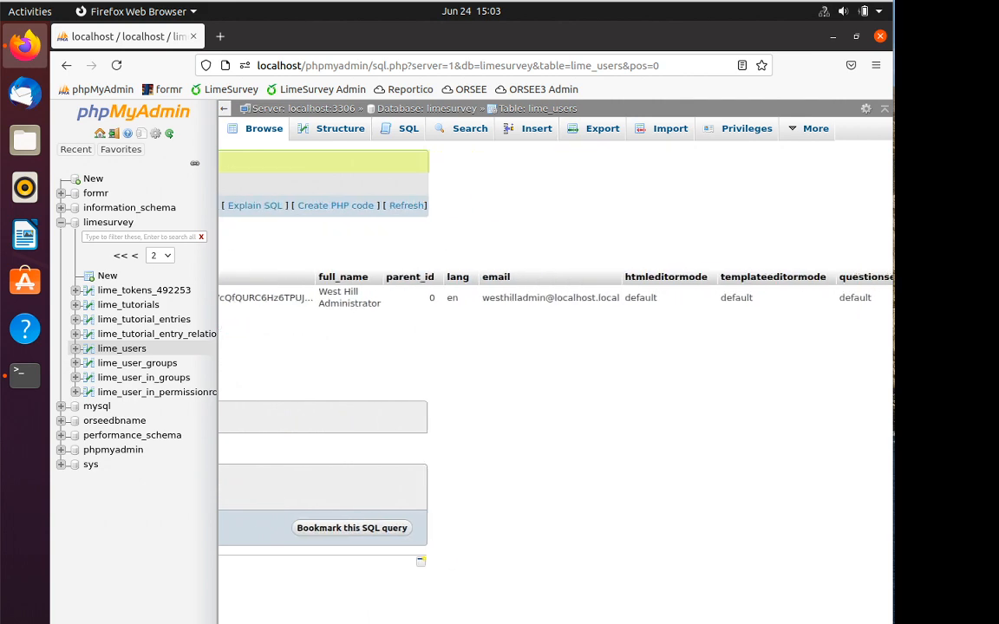
{"action": "scroll", "coordinate": [555, 295], "scroll_direction": "right", "scroll_amount": 10}
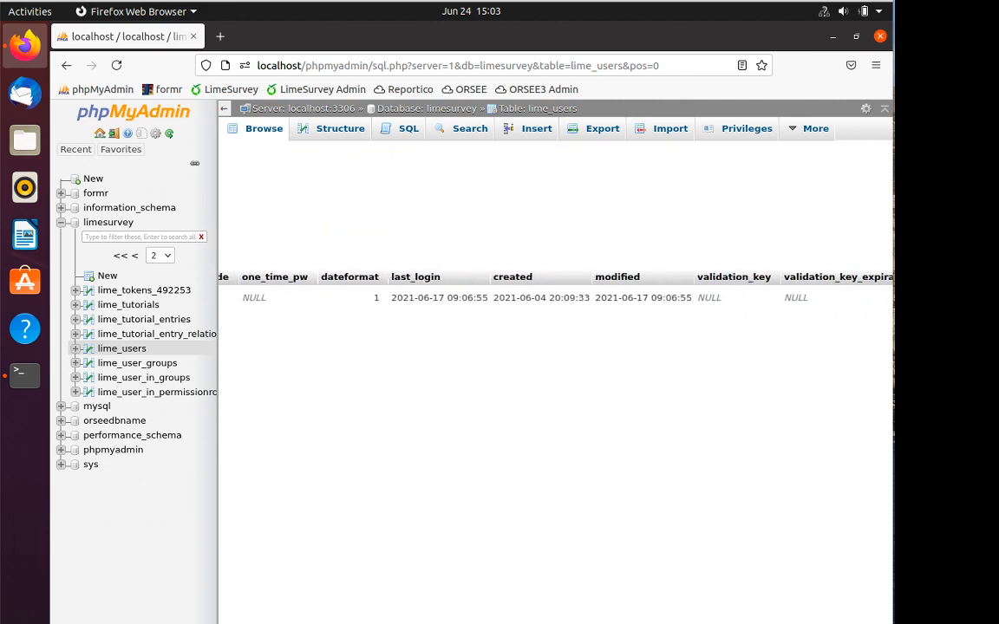
{"action": "scroll", "coordinate": [408, 321], "scroll_direction": "left", "scroll_amount": 15}
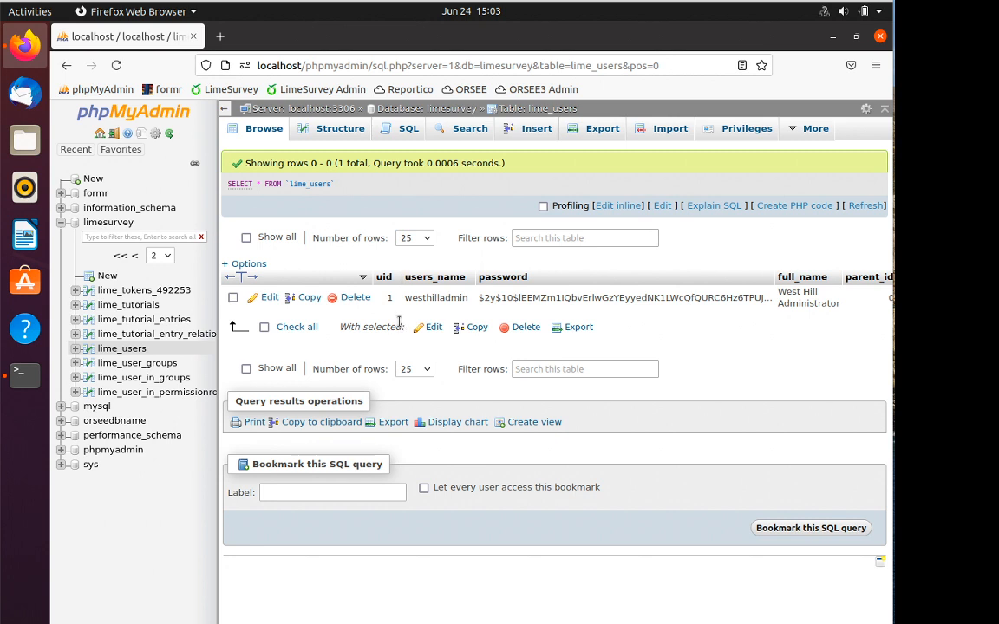
Hide the navigation panel, open the administrator's lime_users record for editing, and review its fields
{"action": "left_click", "coordinate": [223, 108]}
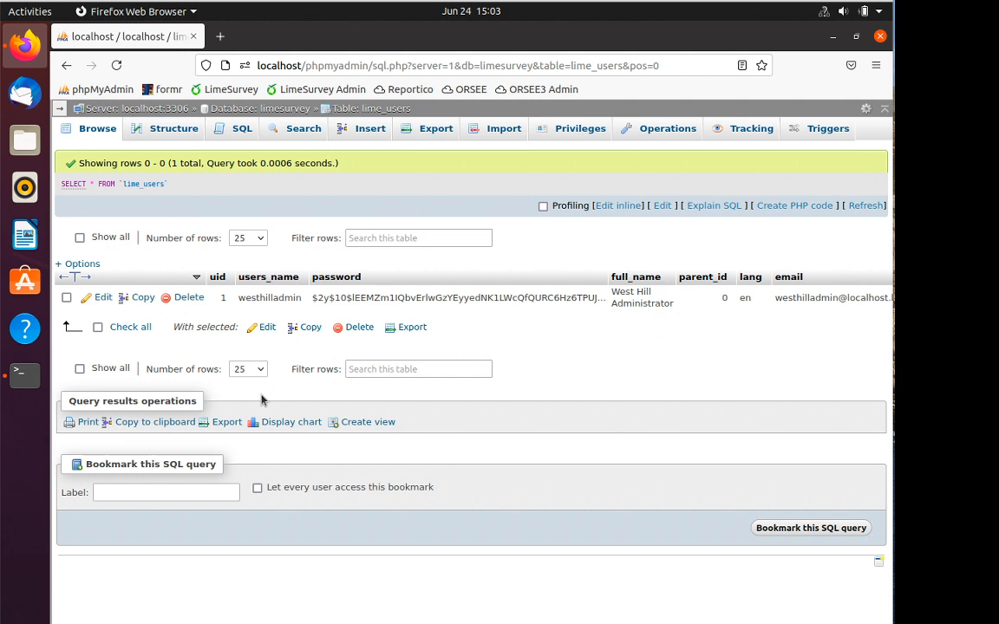
{"action": "left_click", "coordinate": [102, 298]}
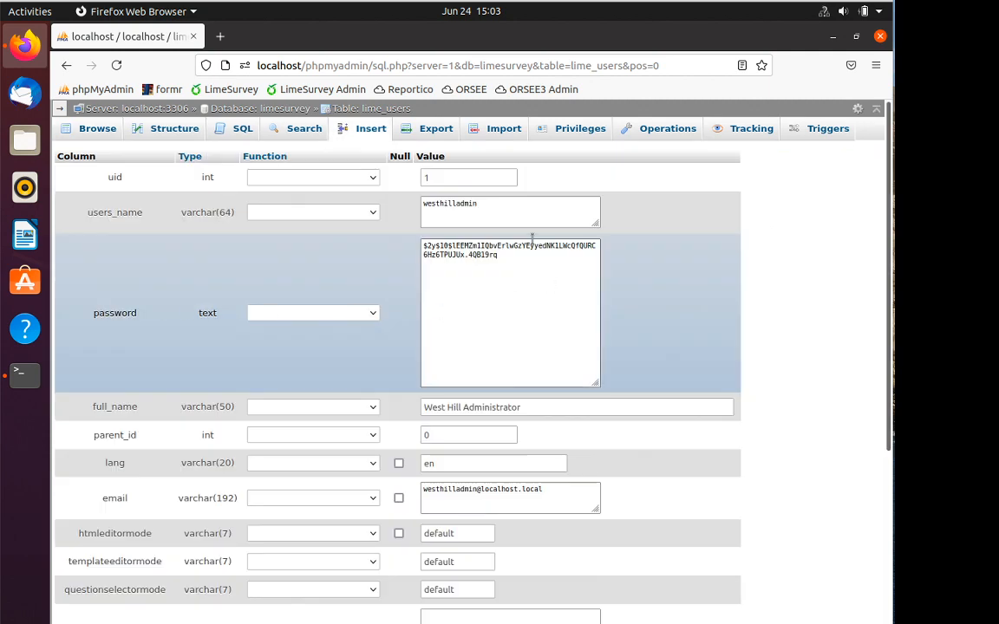
{"action": "scroll", "coordinate": [486, 557], "scroll_direction": "down", "scroll_amount": 5}
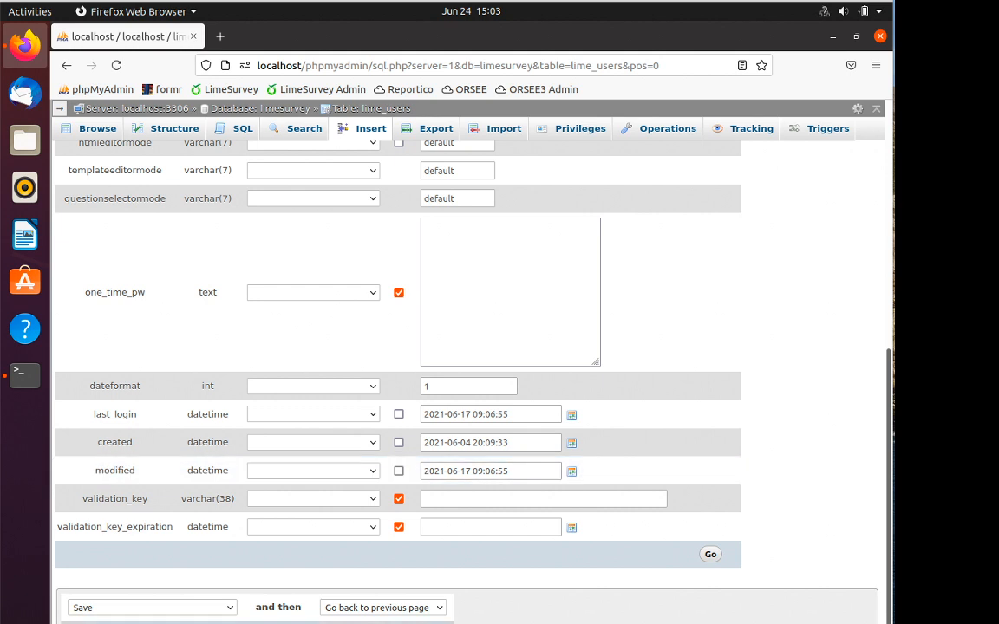
{"action": "scroll", "coordinate": [496, 346], "scroll_direction": "up", "scroll_amount": 5}
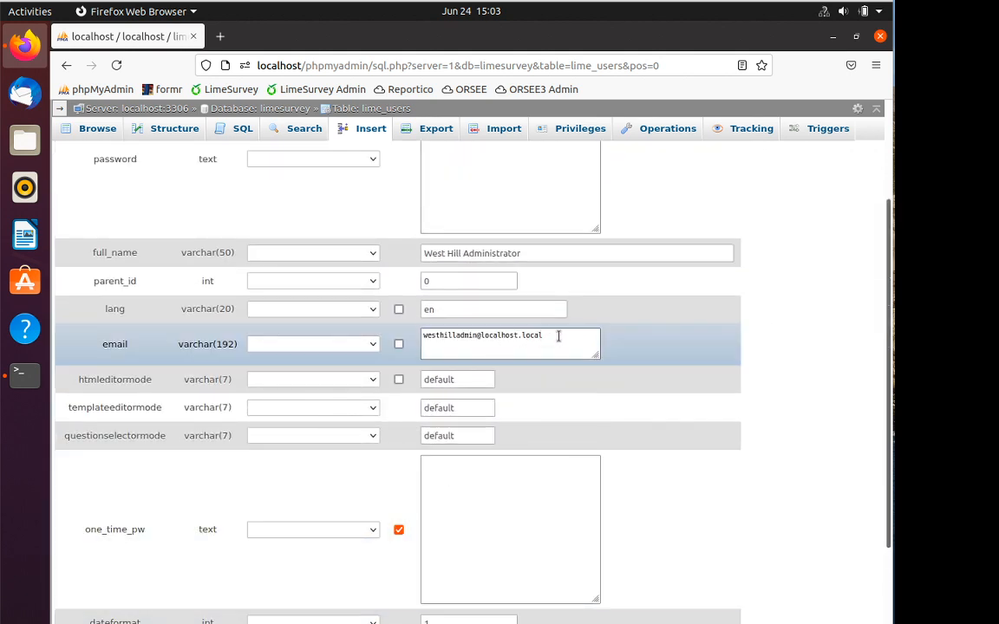
Replace the domain in the administrator's email field with the new domain and preview the resulting SQL statement
{"action": "left_click_drag", "start_coordinate": [559, 339], "coordinate": [486, 335]}
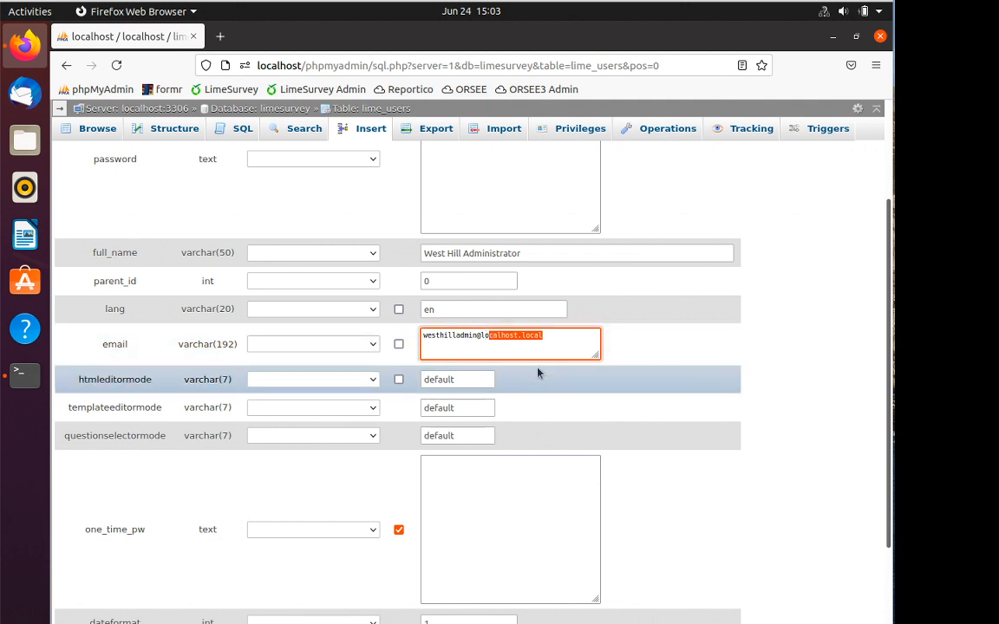
{"action": "key", "text": "BackSpace"}
{"action": "key", "text": "BackSpace"}
{"action": "key", "text": "BackSpace"}
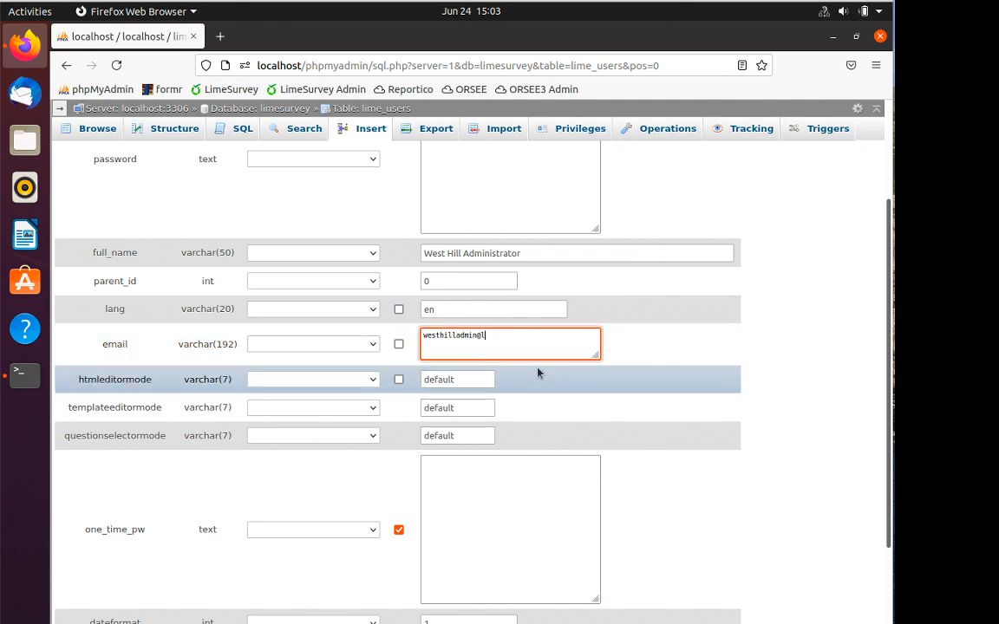
{"action": "type", "text": "jonwestfall.net"}
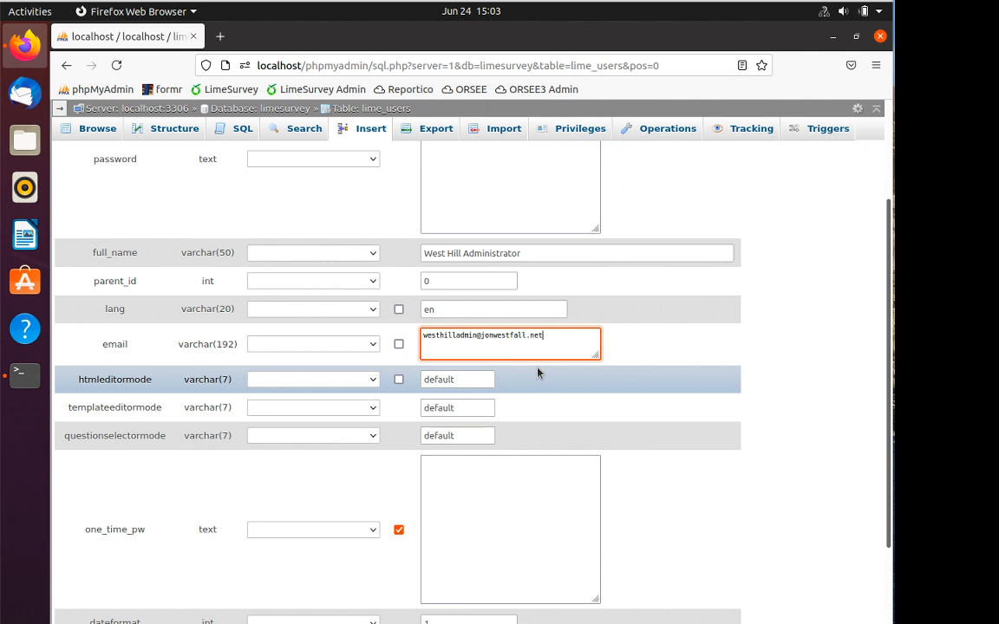
{"action": "scroll", "coordinate": [538, 375], "scroll_direction": "down", "scroll_amount": 5}
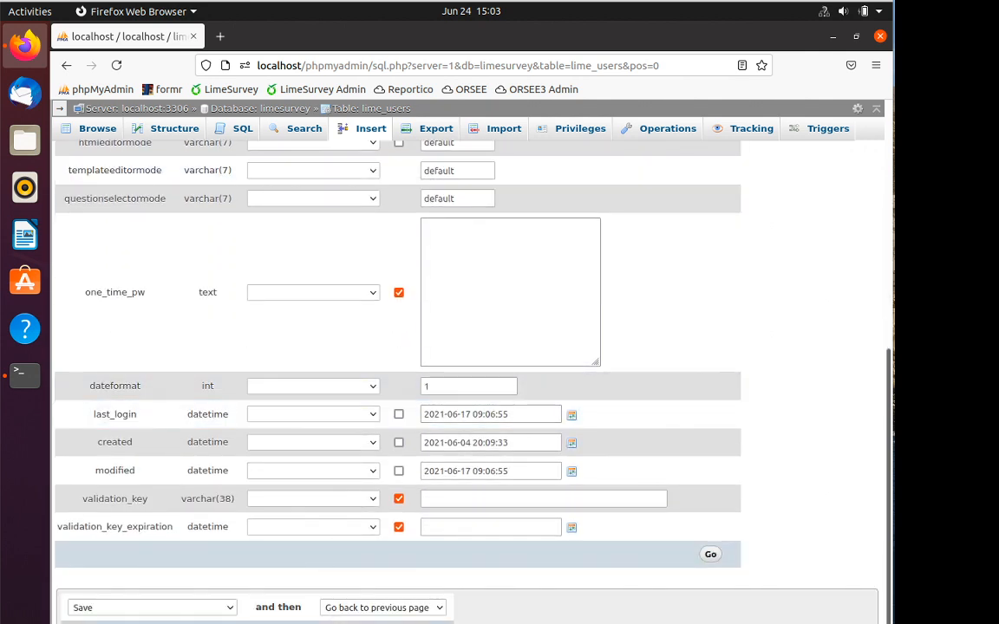
{"action": "left_click", "coordinate": [349, 622]}
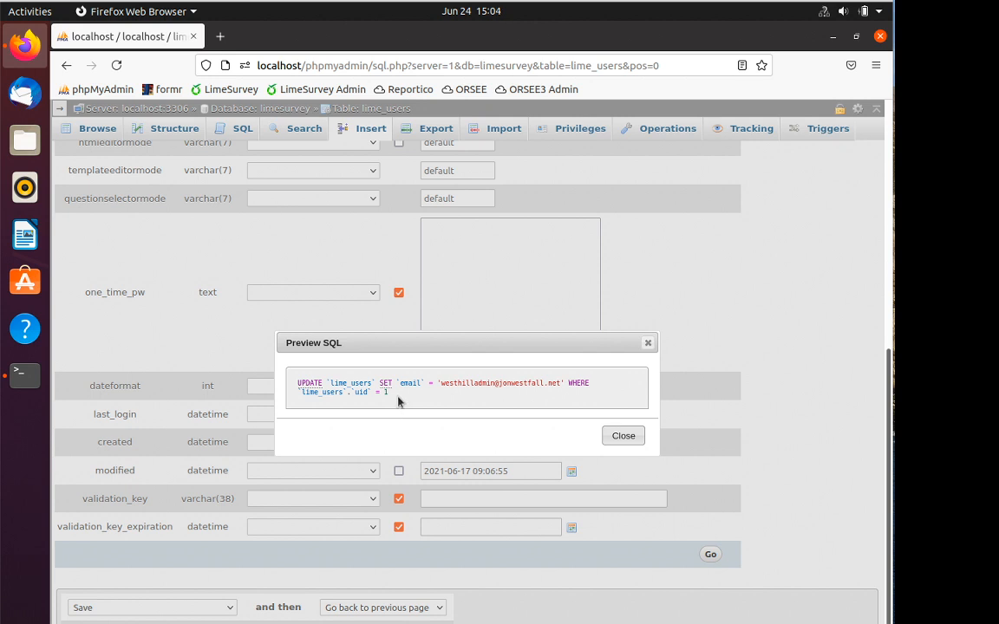
Copy the previewed UPDATE statement for the administrator's email and run it at the terminal's MySQL prompt, ending it with a semicolon
{"action": "left_click_drag", "start_coordinate": [398, 400], "coordinate": [294, 386]}
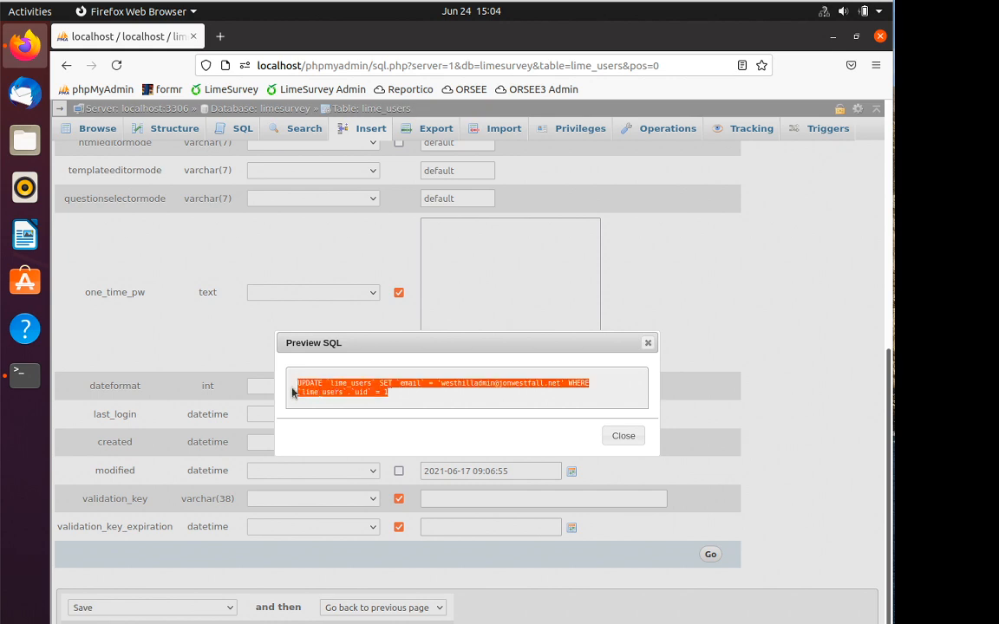
{"action": "right_click", "coordinate": [337, 390]}
{"action": "left_click", "coordinate": [345, 401]}
{"action": "left_click", "coordinate": [25, 374]}
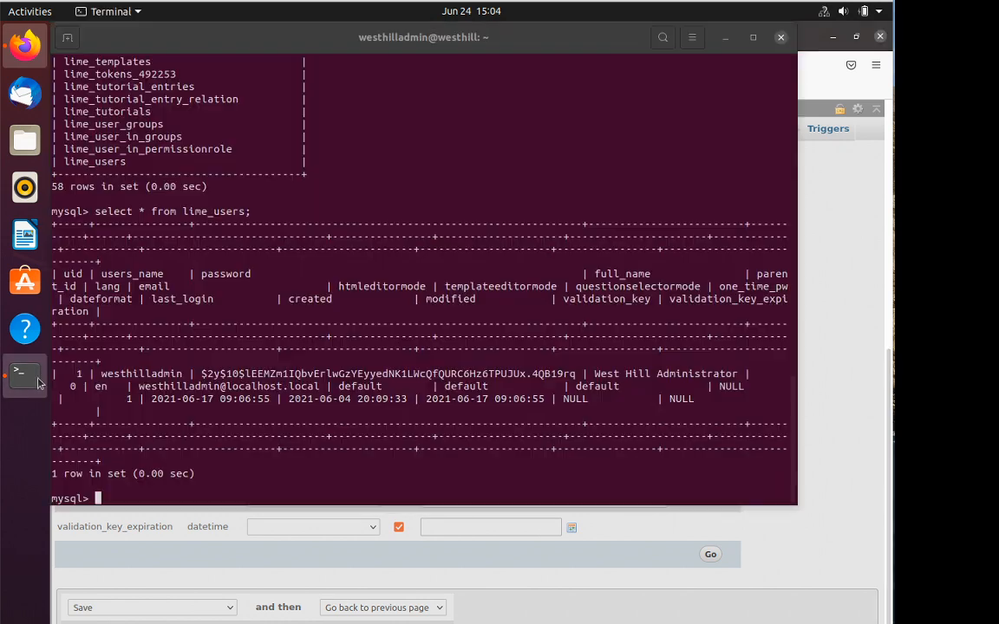
{"action": "right_click", "coordinate": [125, 499]}
{"action": "left_click", "coordinate": [143, 542]}
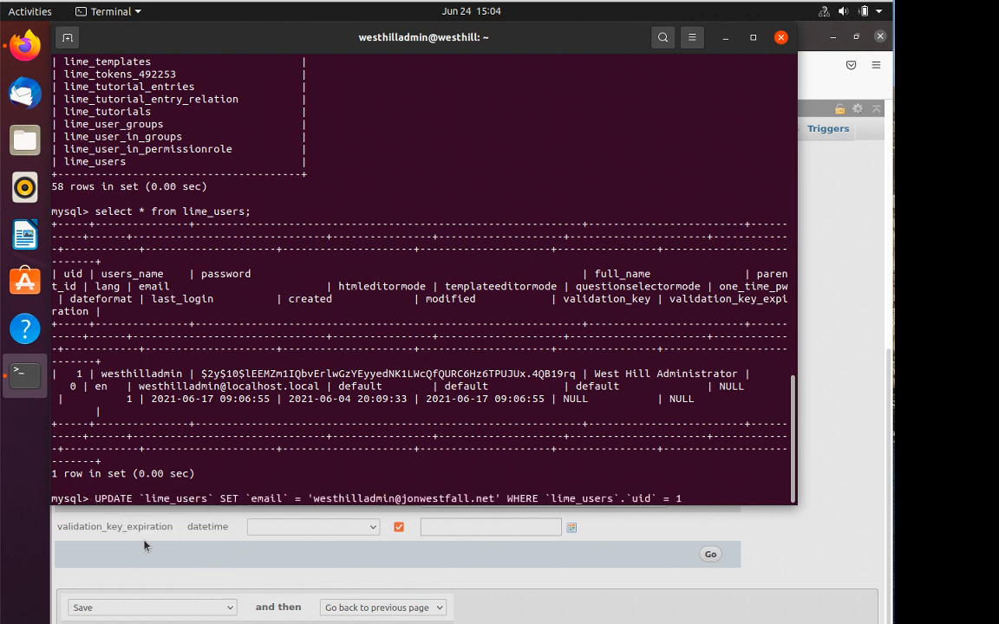
{"action": "type", "text": ";"}
{"action": "key", "text": "Return"}
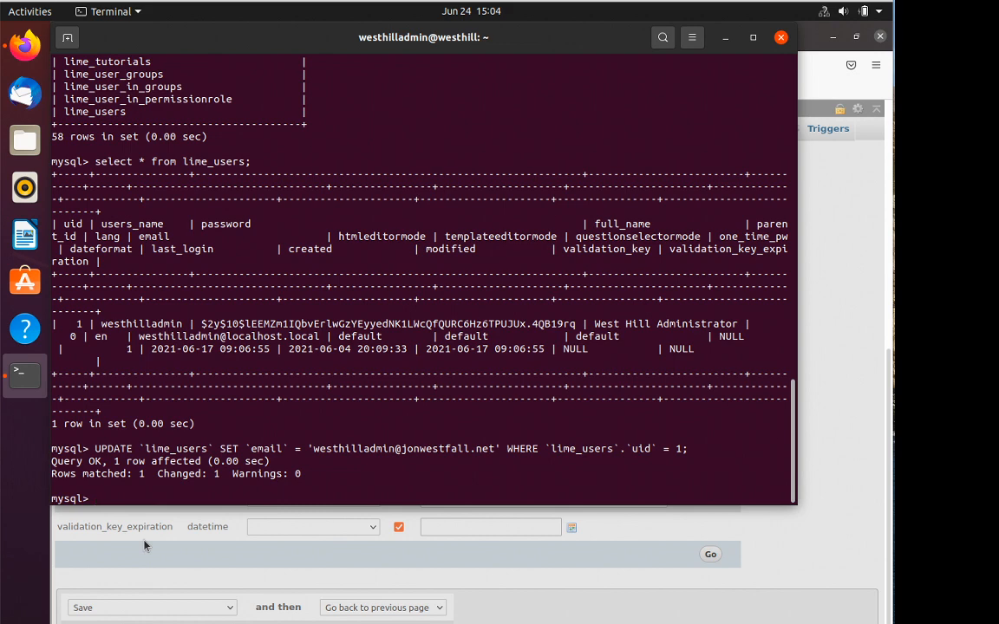
Close the SQL preview in phpMyAdmin, discard the unsaved record edit, and browse the lime_users table again from the limesurvey table list
{"action": "left_click", "coordinate": [676, 538]}
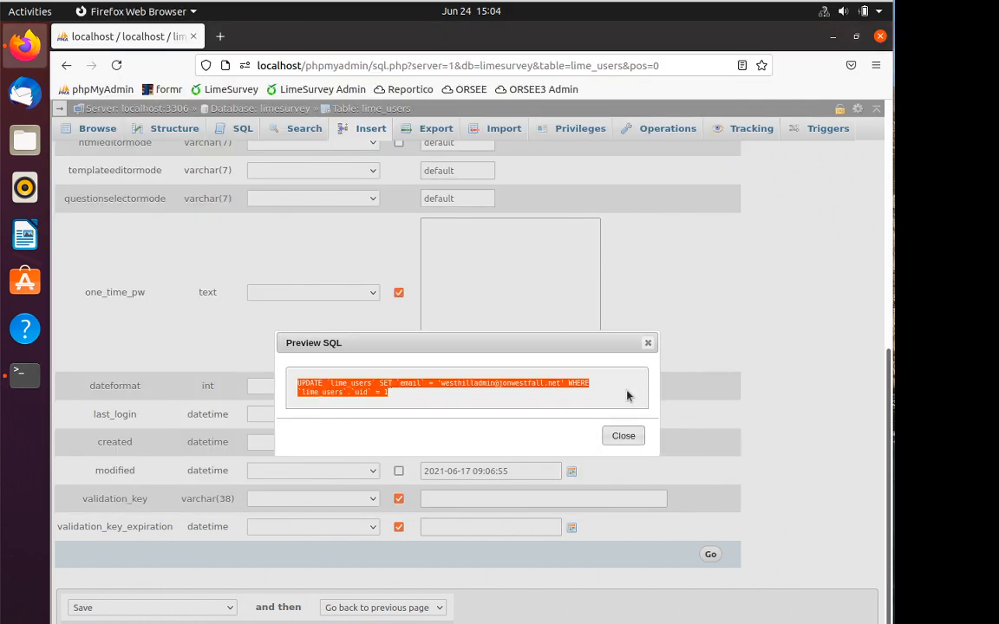
{"action": "left_click", "coordinate": [622, 435]}
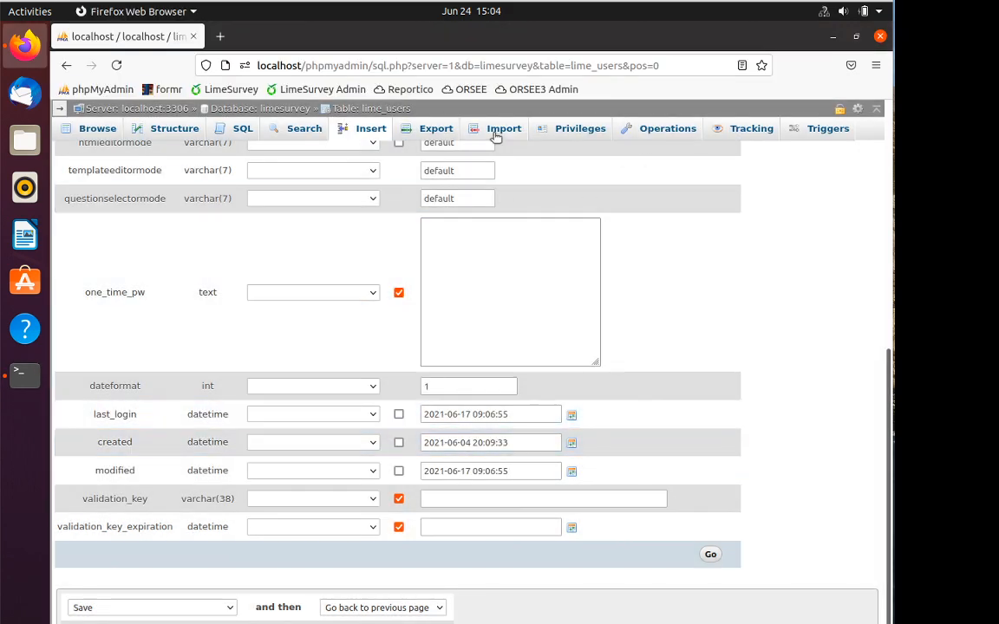
{"action": "left_click", "coordinate": [70, 66]}
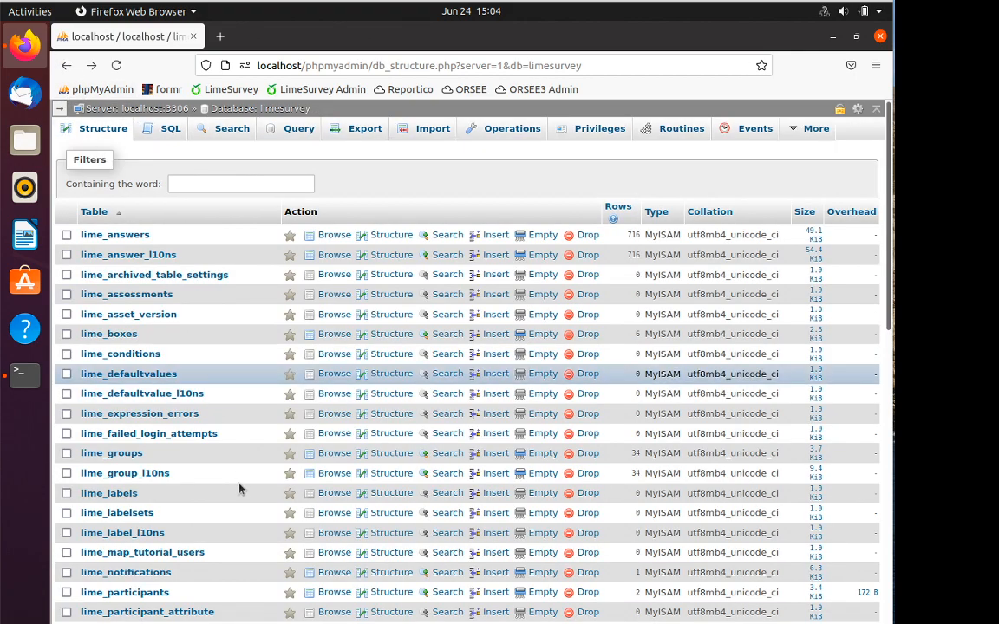
{"action": "scroll", "coordinate": [240, 490], "scroll_direction": "down", "scroll_amount": 15}
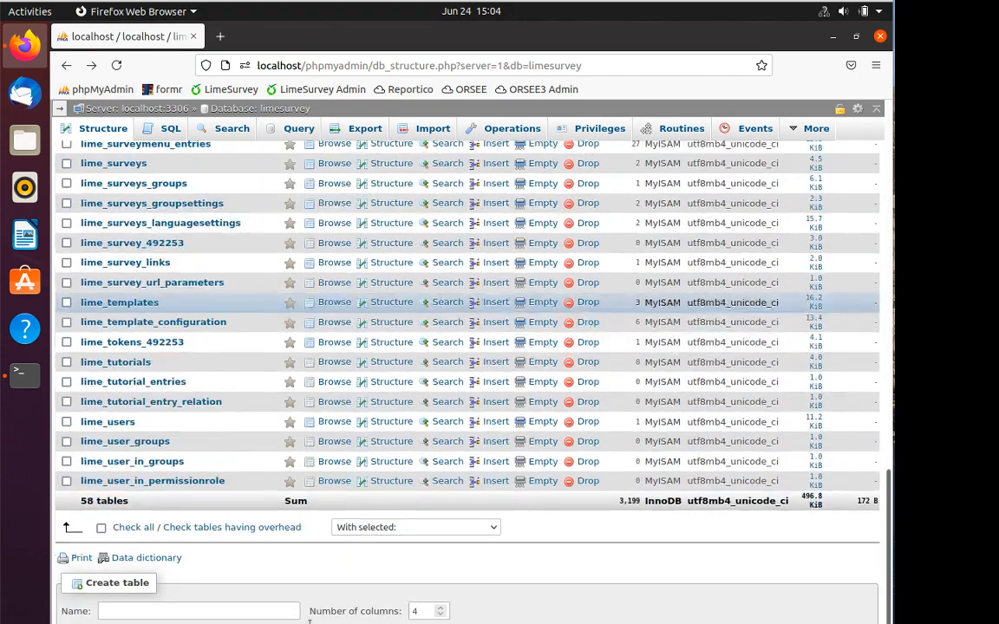
{"action": "left_click", "coordinate": [324, 423]}
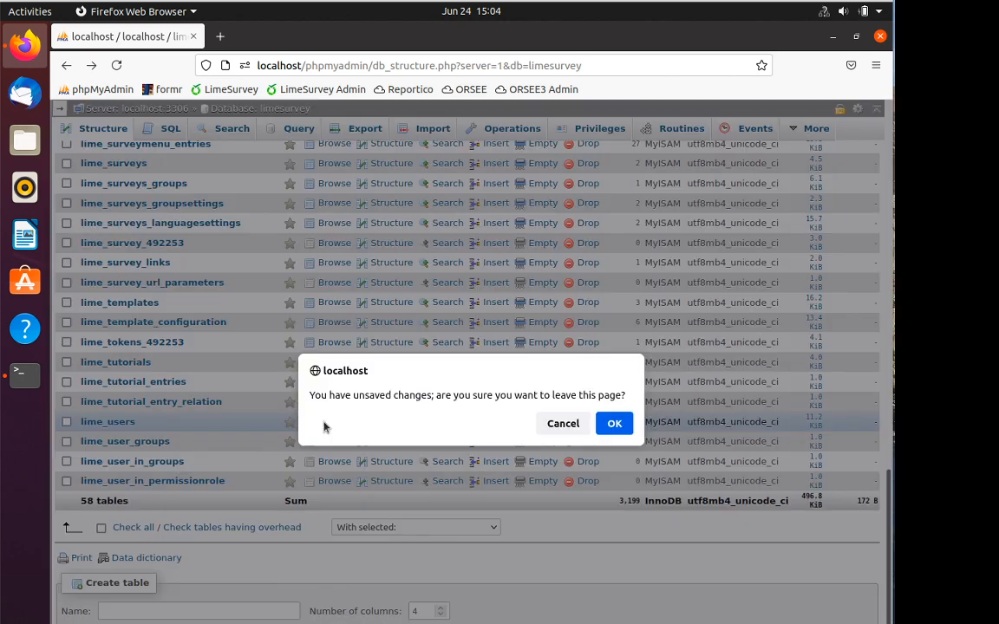
{"action": "left_click", "coordinate": [613, 423]}
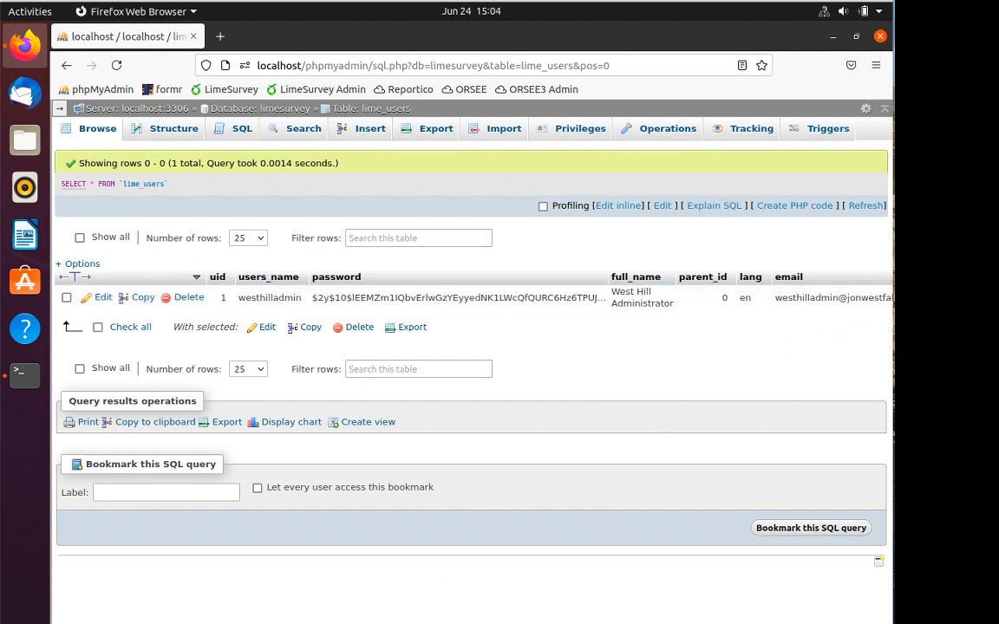
Check the administrator's email column in the lime_users record and compare it with the UPDATE command in the terminal
{"action": "scroll", "coordinate": [472, 347], "scroll_direction": "right", "scroll_amount": 1}
{"action": "scroll", "coordinate": [472, 347], "scroll_direction": "left", "scroll_amount": 1}
{"action": "left_click", "coordinate": [25, 373]}
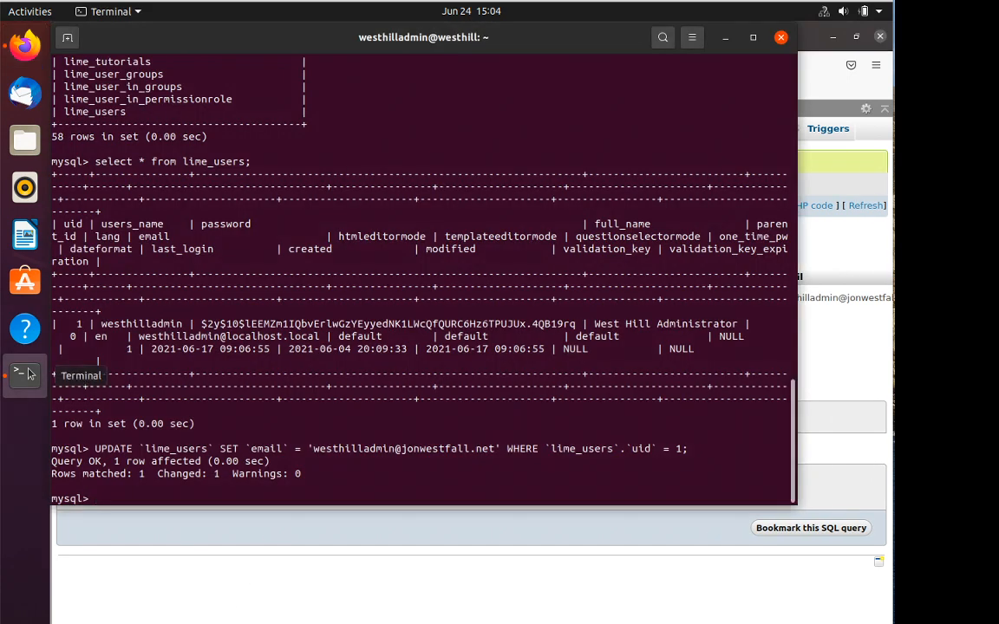
{"action": "left_click", "coordinate": [326, 620]}
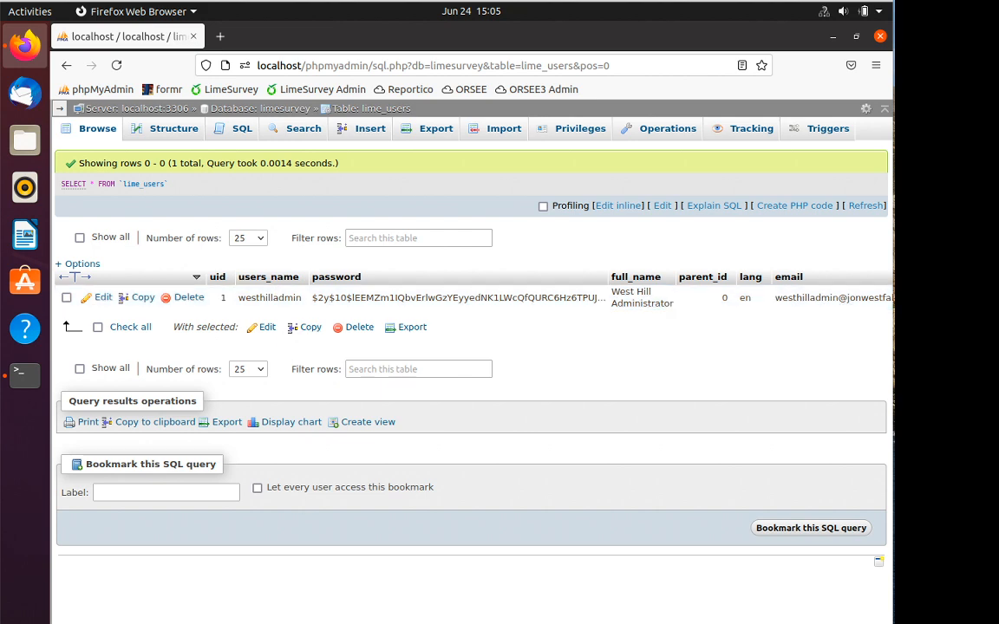
{"action": "scroll", "coordinate": [468, 299], "scroll_direction": "right", "scroll_amount": 10}
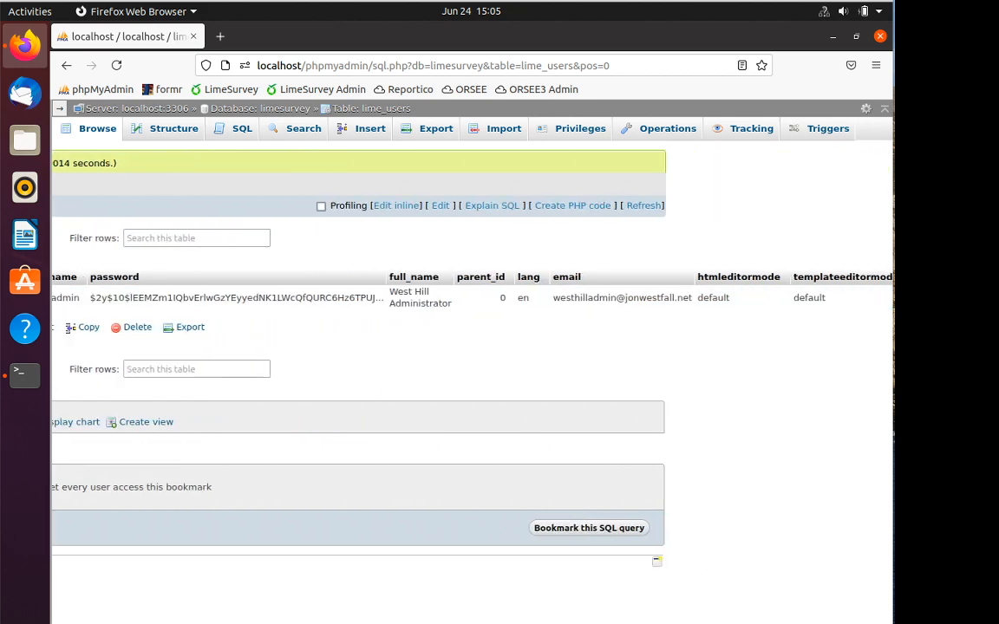
{"action": "scroll", "coordinate": [468, 299], "scroll_direction": "left", "scroll_amount": 10}
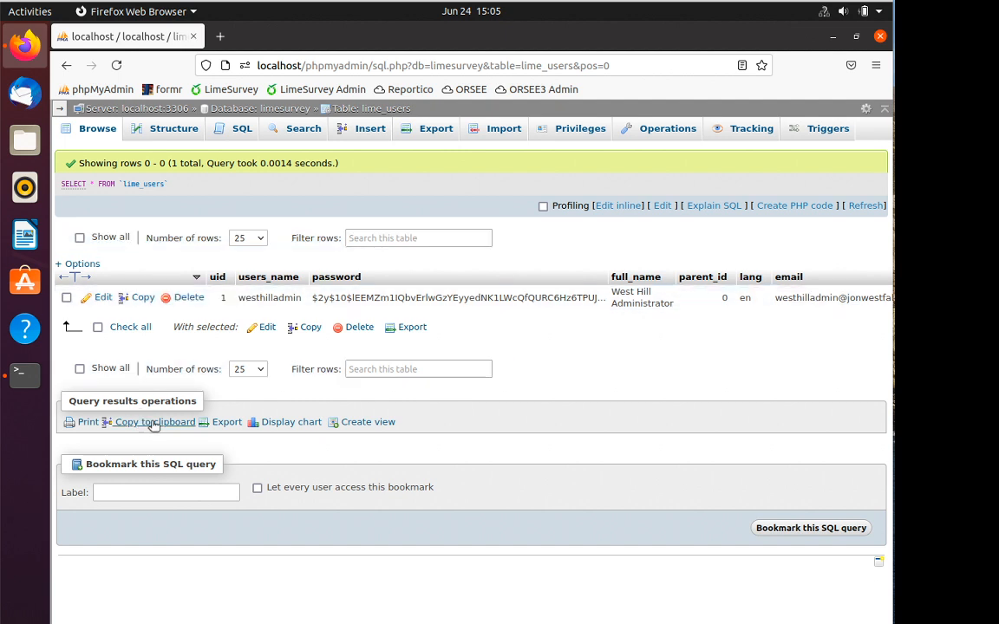
View the blank lime_users insert form and search the table for emails containing the administrator's new domain with the LIKE %...% operator
{"action": "left_click", "coordinate": [371, 130]}
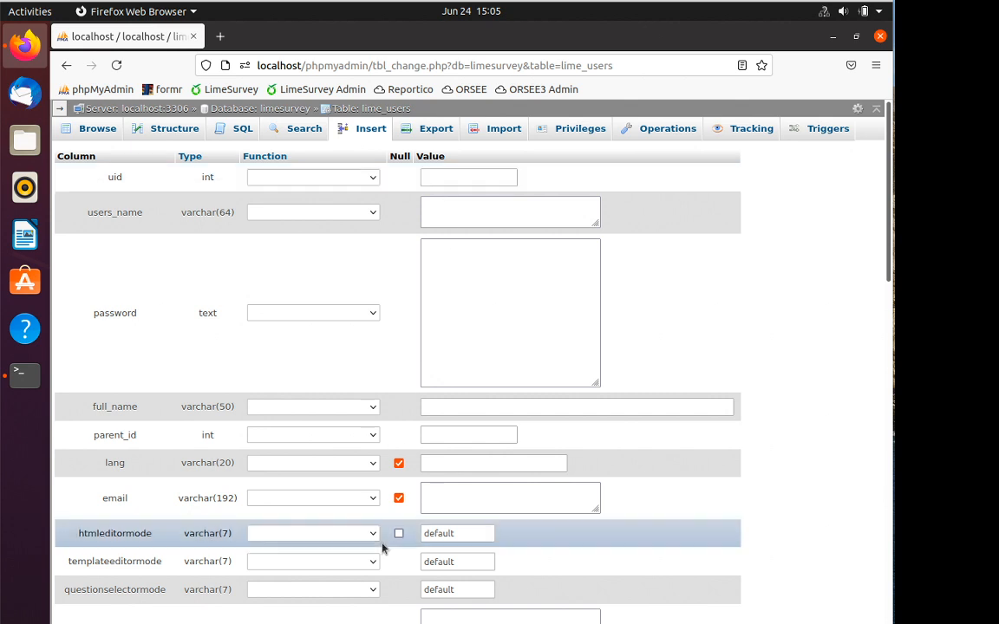
{"action": "left_click", "coordinate": [299, 130]}
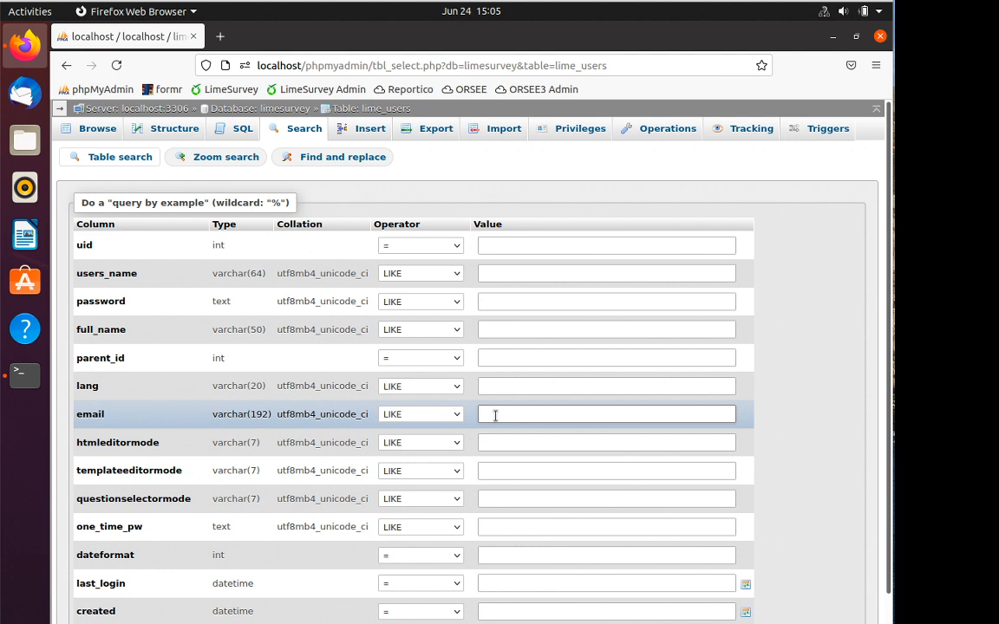
{"action": "type", "text": "jonwestfall.net"}
{"action": "left_click", "coordinate": [449, 417]}
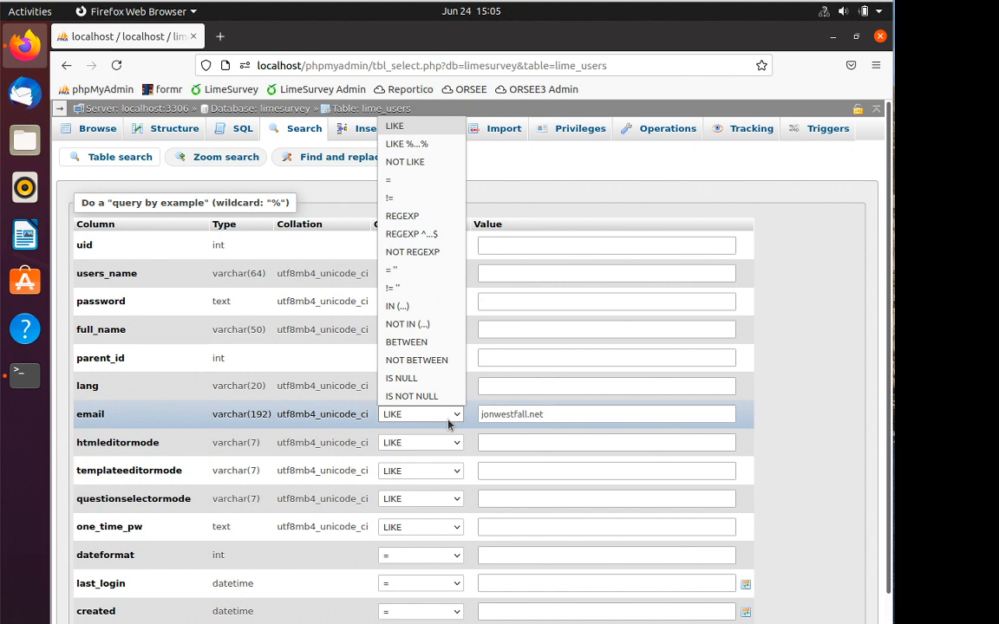
{"action": "left_click", "coordinate": [408, 144]}
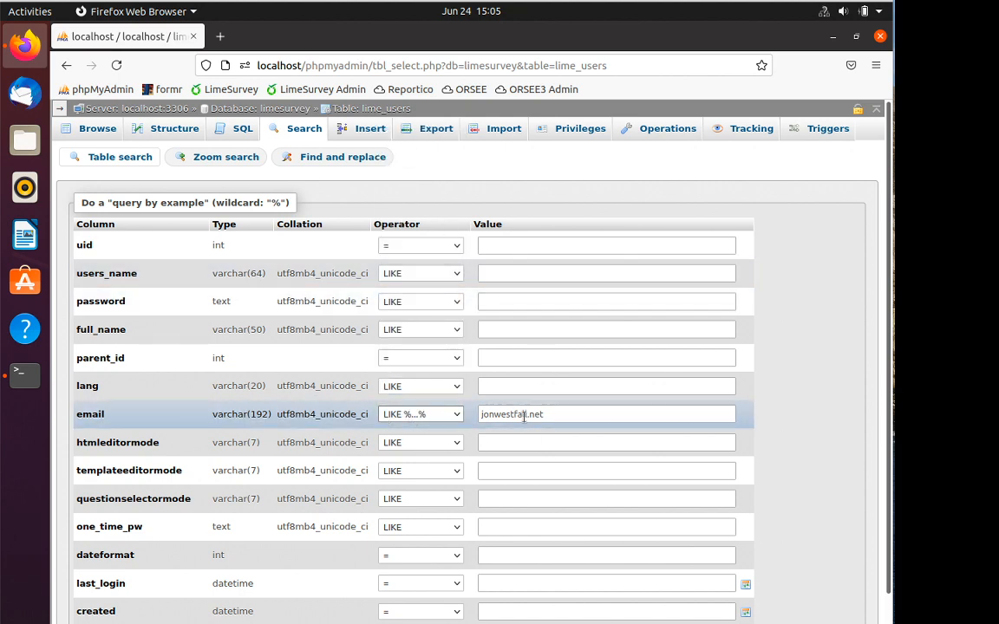
{"action": "scroll", "coordinate": [529, 421], "scroll_direction": "down", "scroll_amount": 3}
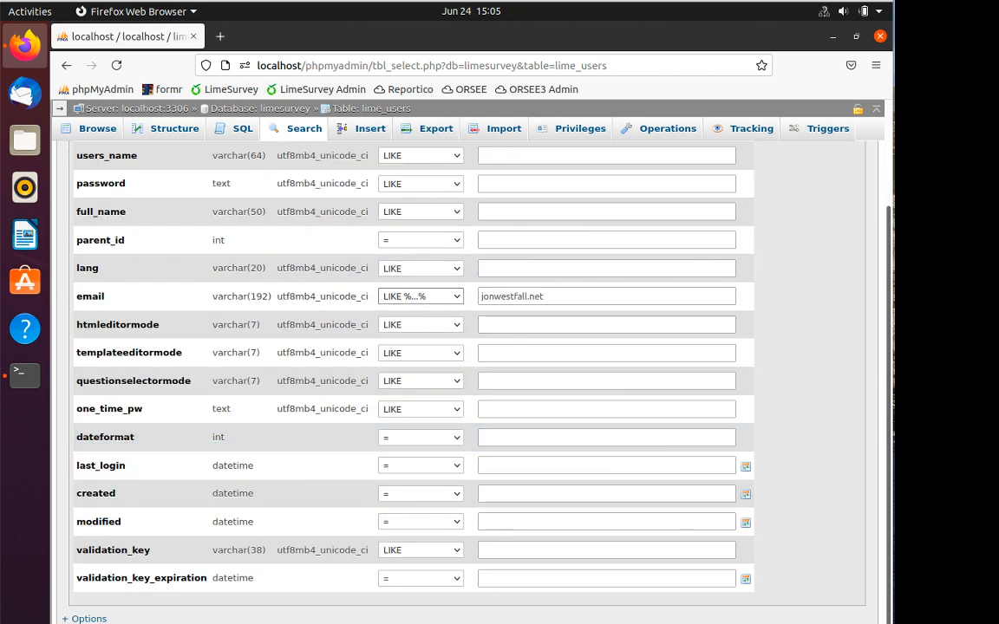
{"action": "key", "text": "Return"}
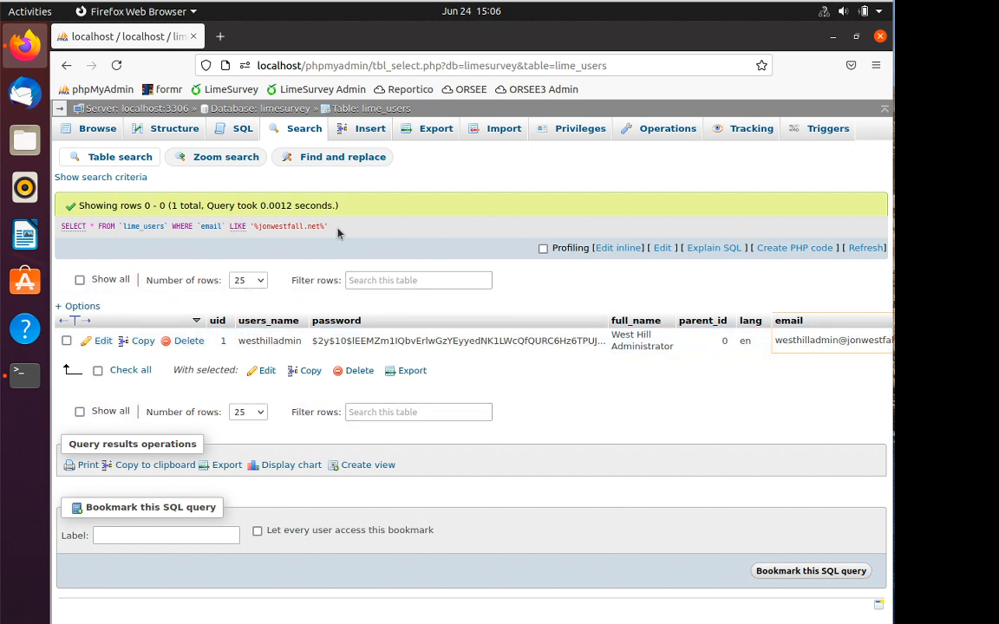
Browse lime_users again, return to the limesurvey table list, select lime_answers, and review the actions available for selected tables
{"action": "left_click", "coordinate": [100, 134]}
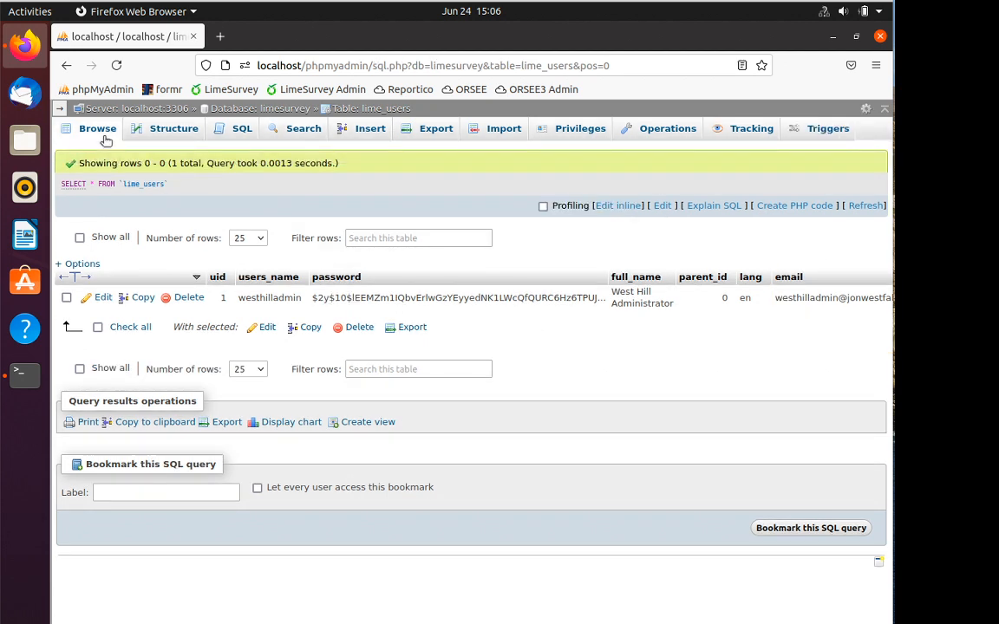
{"action": "left_click", "coordinate": [298, 110]}
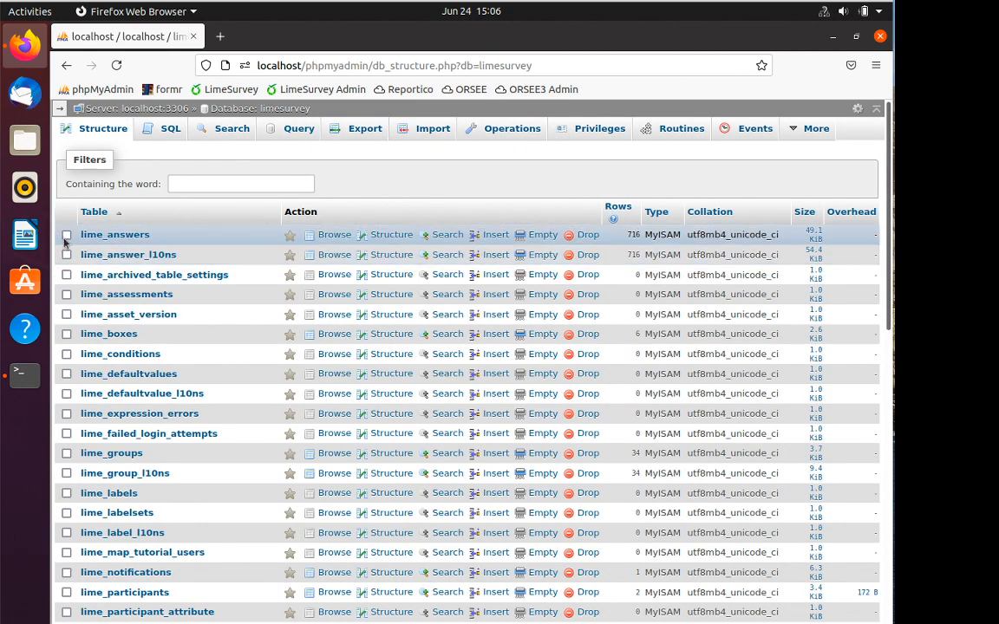
{"action": "scroll", "coordinate": [201, 286], "scroll_direction": "down", "scroll_amount": 10}
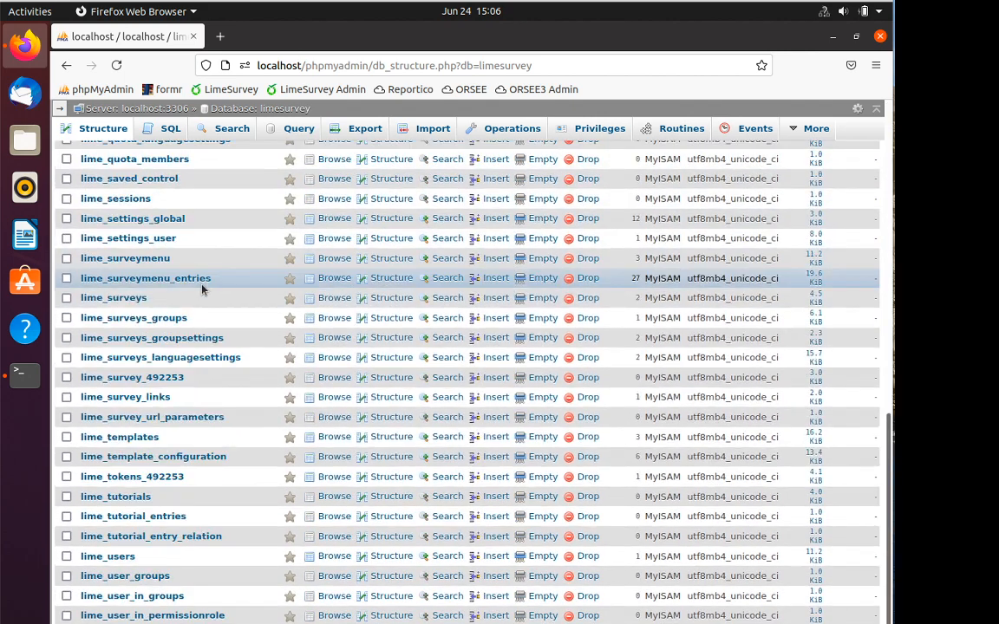
{"action": "scroll", "coordinate": [201, 289], "scroll_direction": "down", "scroll_amount": 3}
{"action": "left_click", "coordinate": [362, 529]}
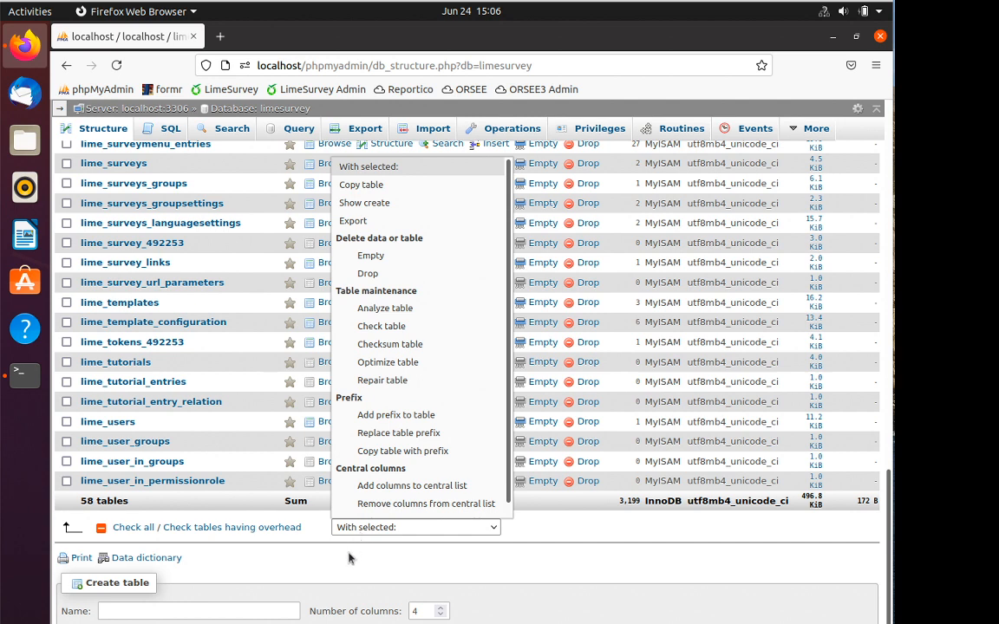
{"action": "left_click", "coordinate": [349, 559]}
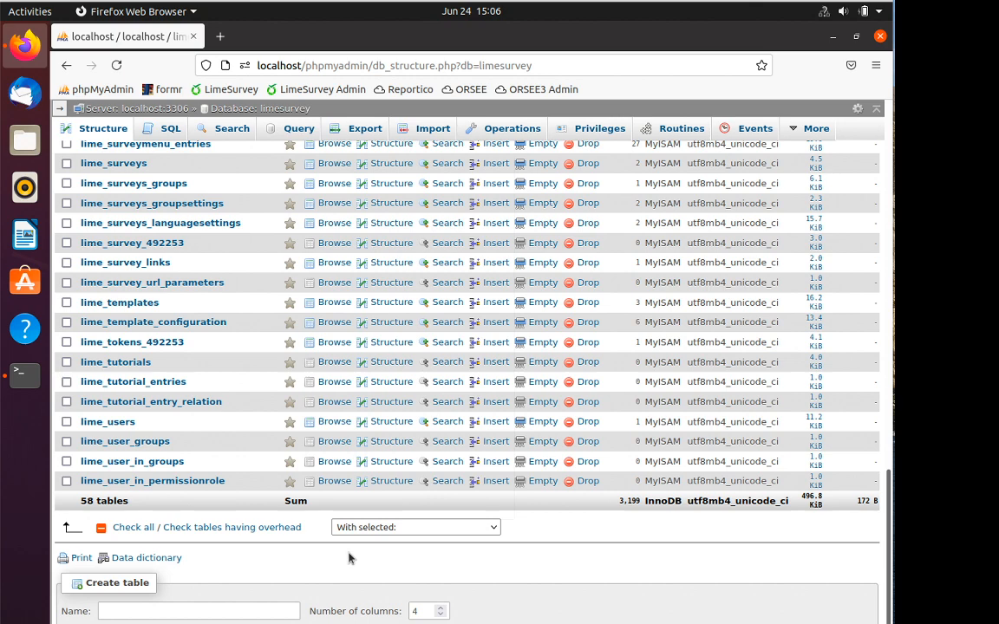
{"action": "scroll", "coordinate": [356, 202], "scroll_direction": "up", "scroll_amount": 15}
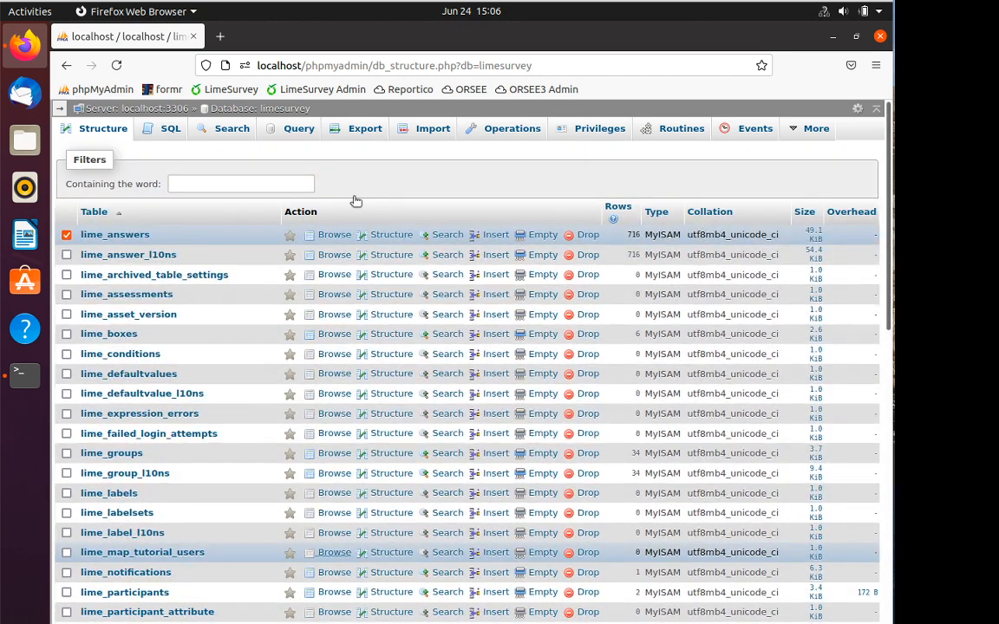
Open the SQL query editor for the limesurvey database and compare it with the MySQL prompt in the terminal
{"action": "left_click", "coordinate": [171, 130]}
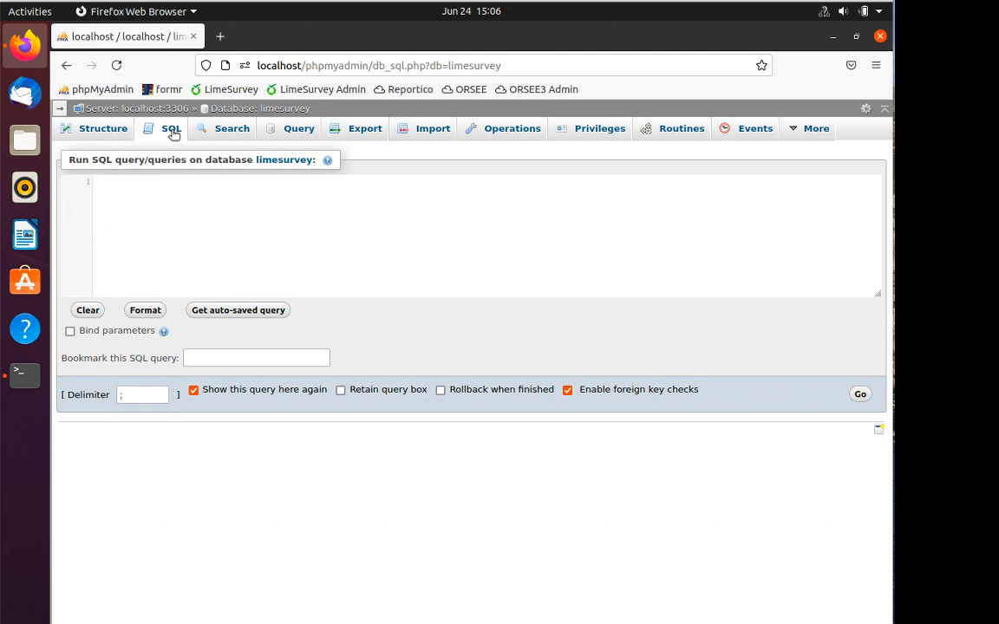
{"action": "left_click", "coordinate": [24, 373]}
{"action": "left_click", "coordinate": [169, 568]}
Review the limesurvey database's operations, the user accounts with access to it, and its central columns
{"action": "left_click", "coordinate": [488, 132]}
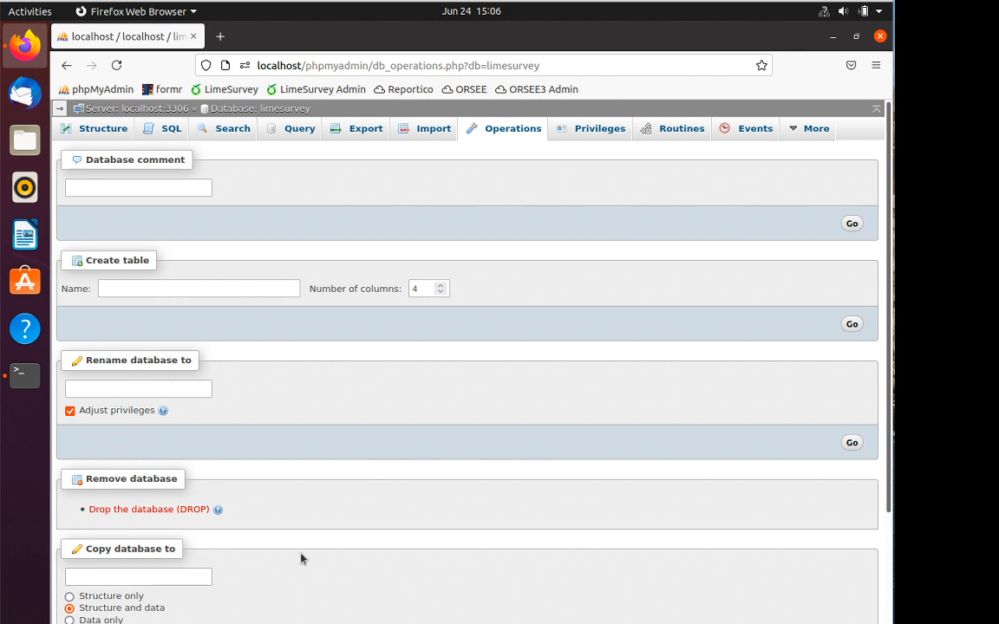
{"action": "scroll", "coordinate": [301, 559], "scroll_direction": "down", "scroll_amount": 5}
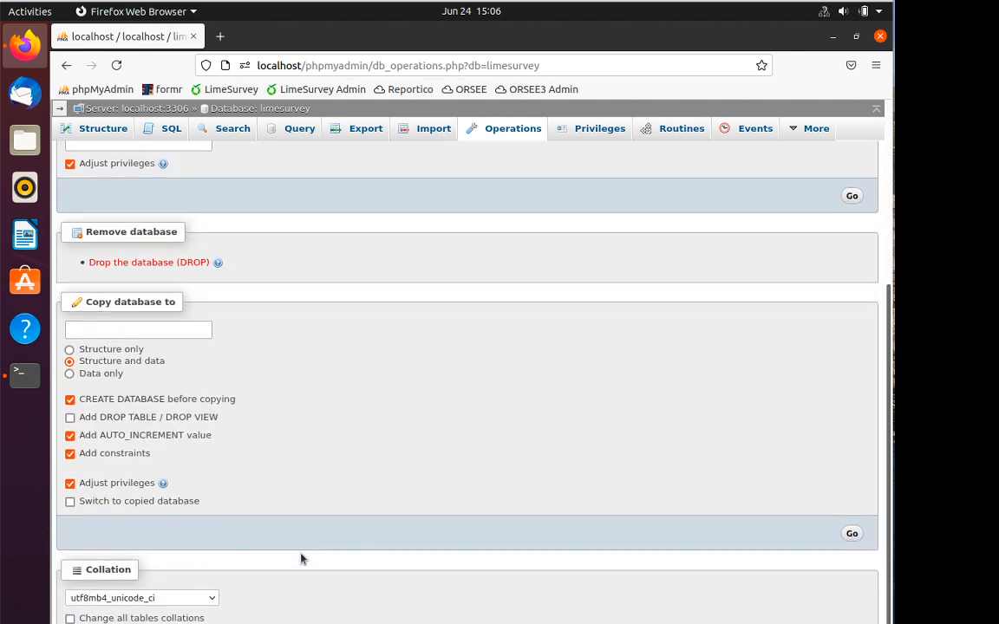
{"action": "scroll", "coordinate": [278, 483], "scroll_direction": "up", "scroll_amount": 5}
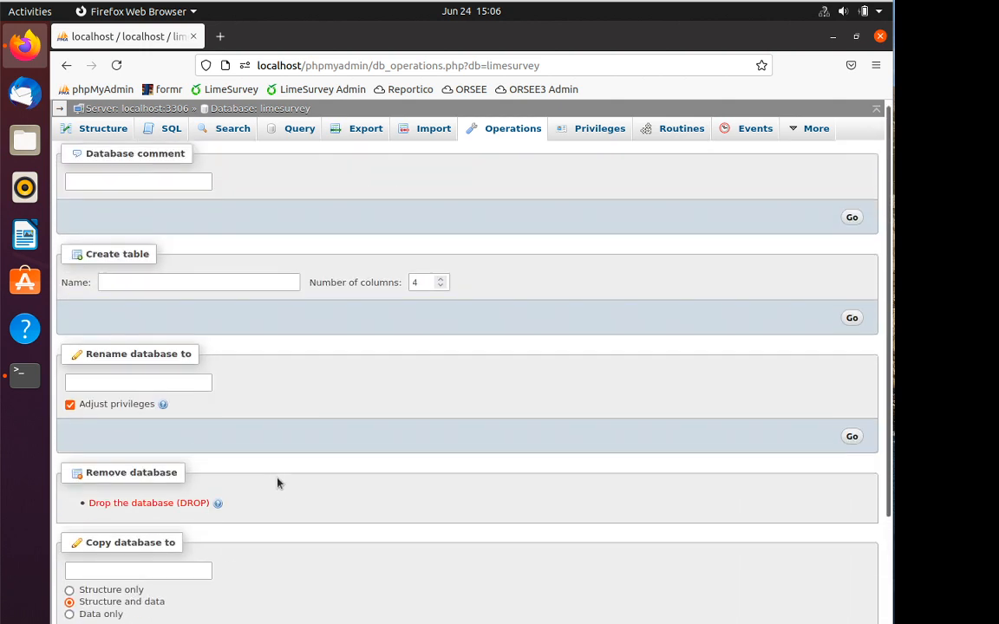
{"action": "left_click", "coordinate": [570, 142]}
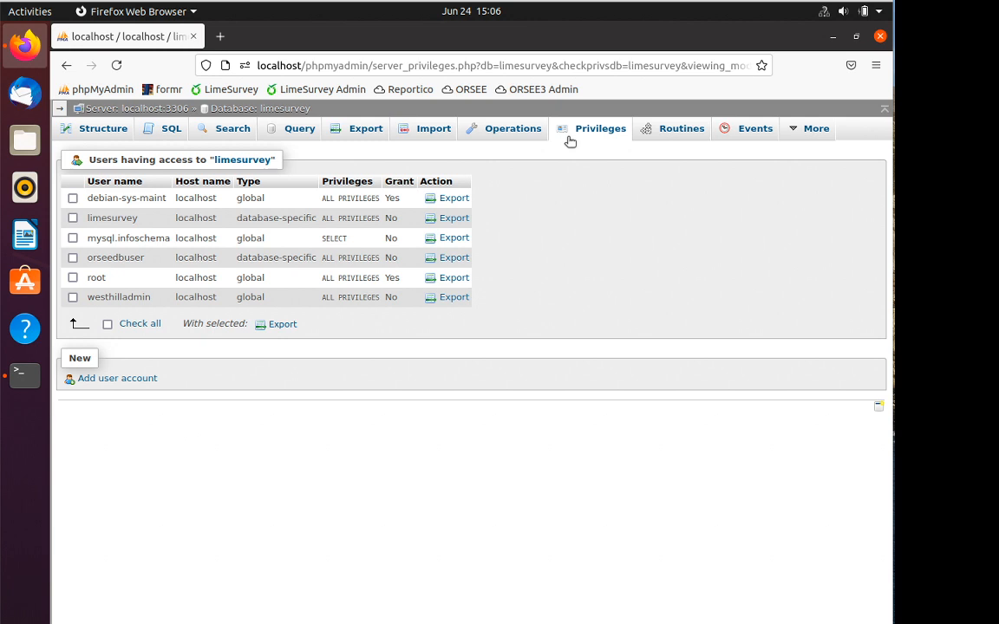
{"action": "mouse_move", "coordinate": [807, 139]}
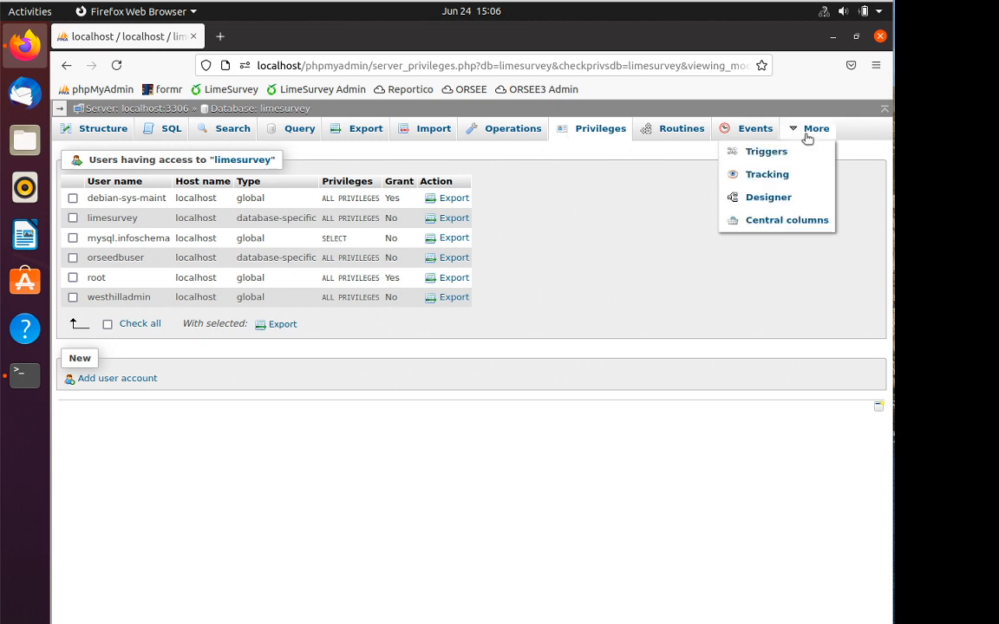
{"action": "left_click", "coordinate": [778, 223]}
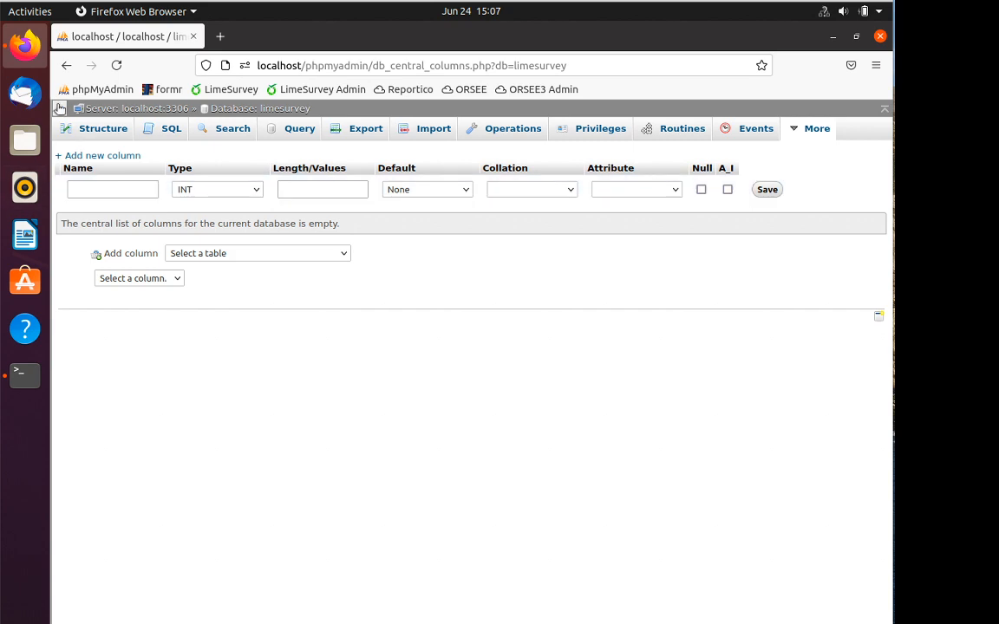
Show the navigation panel, return to the phpMyAdmin home page, and switch to the terminal's MySQL session
{"action": "left_click", "coordinate": [60, 108]}
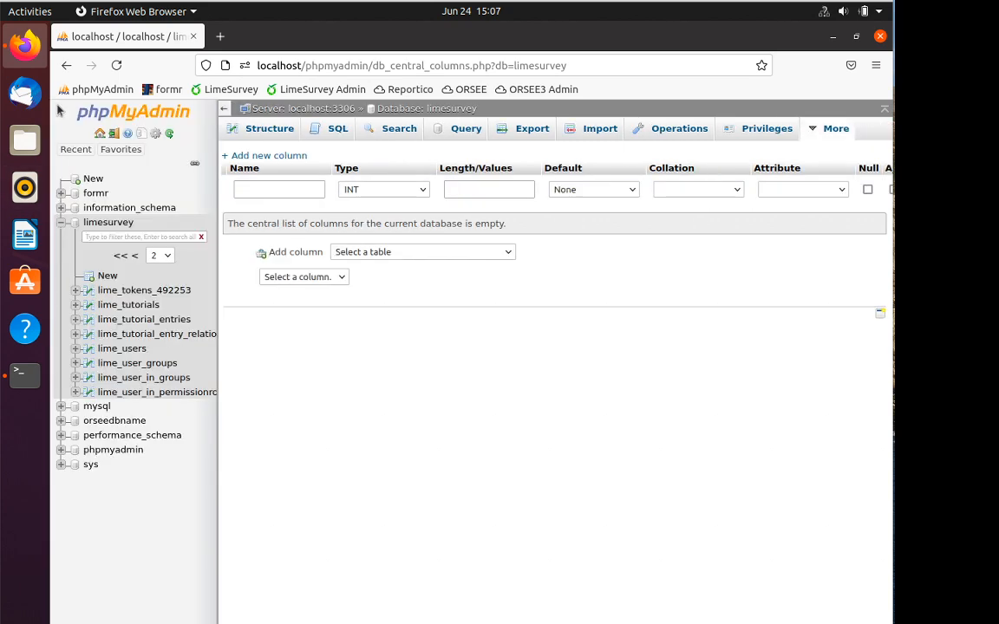
{"action": "left_click", "coordinate": [100, 134]}
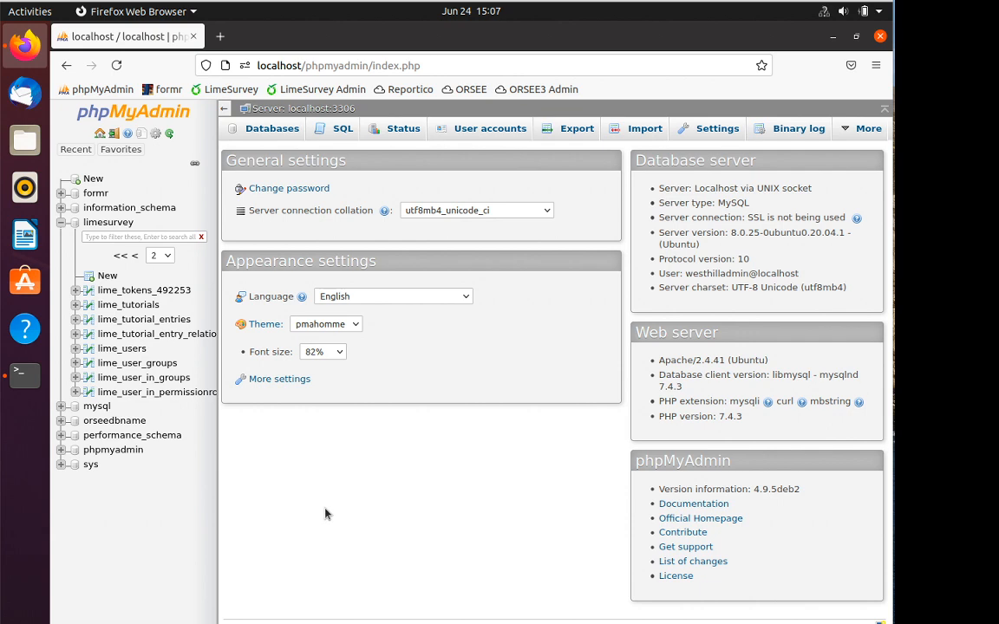
{"action": "left_click", "coordinate": [16, 377]}
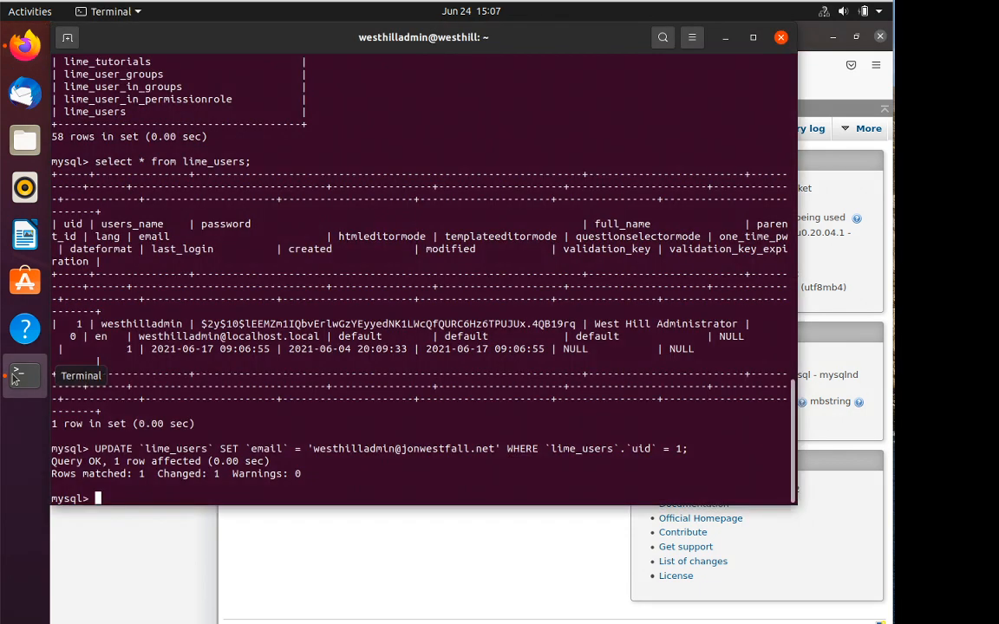